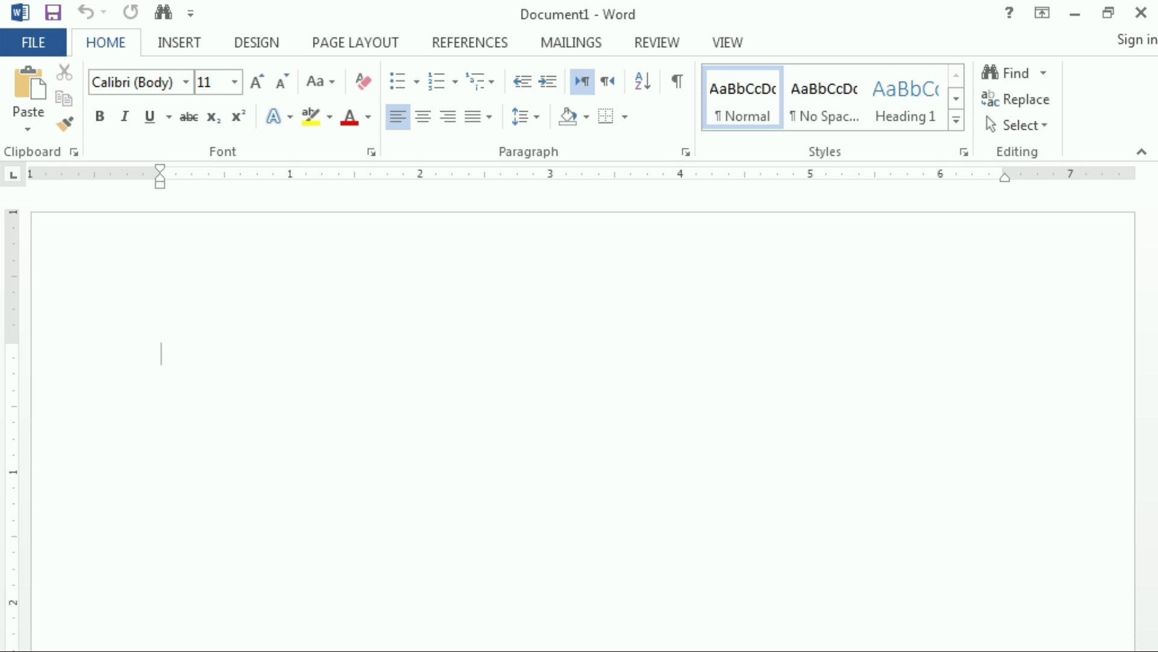
# Step: Open the FILE backstage, glance at Info, leave with Esc, and reopen it on the Open page
pyautogui.click(36, 39)
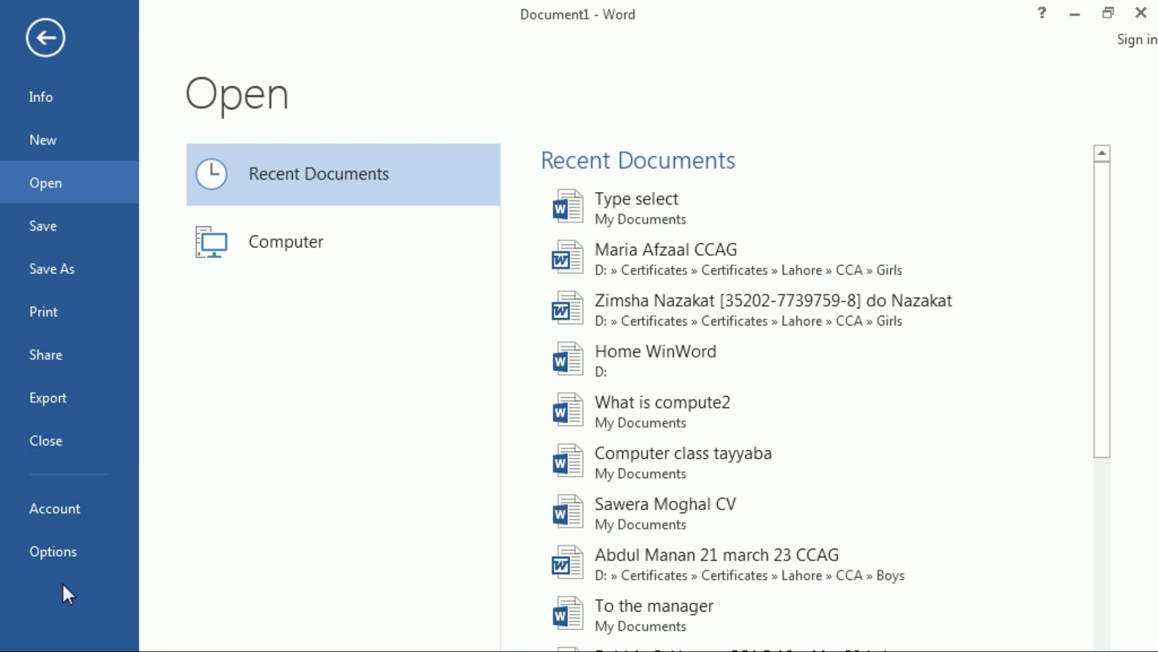
pyautogui.click(93, 546)
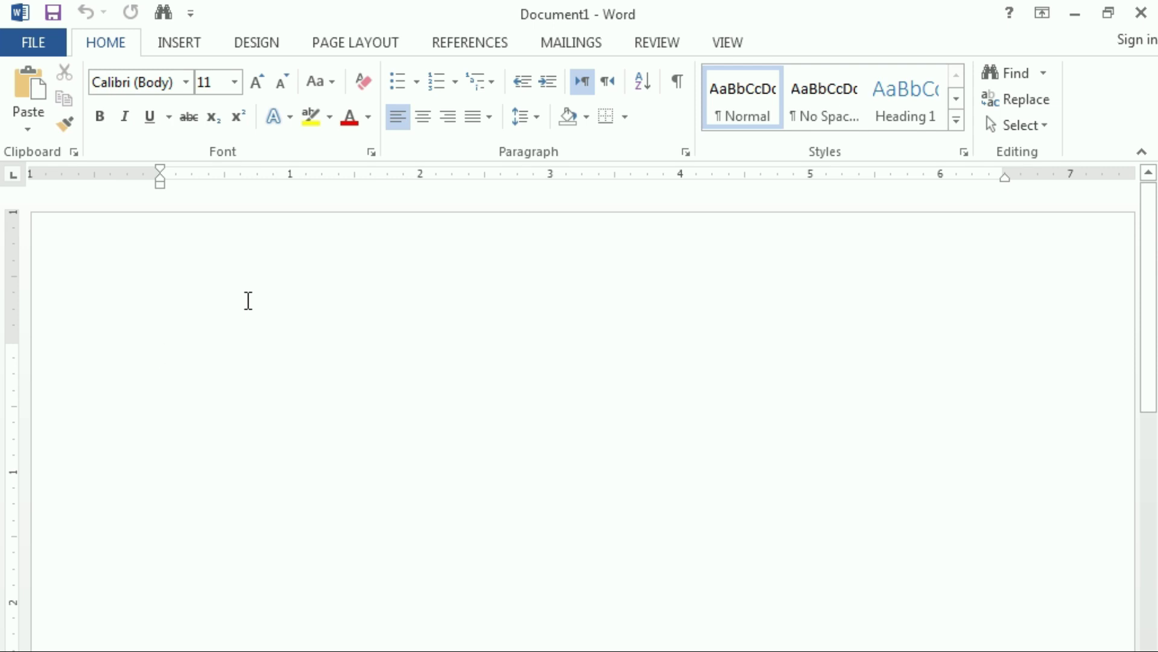
pyautogui.click(45, 35)
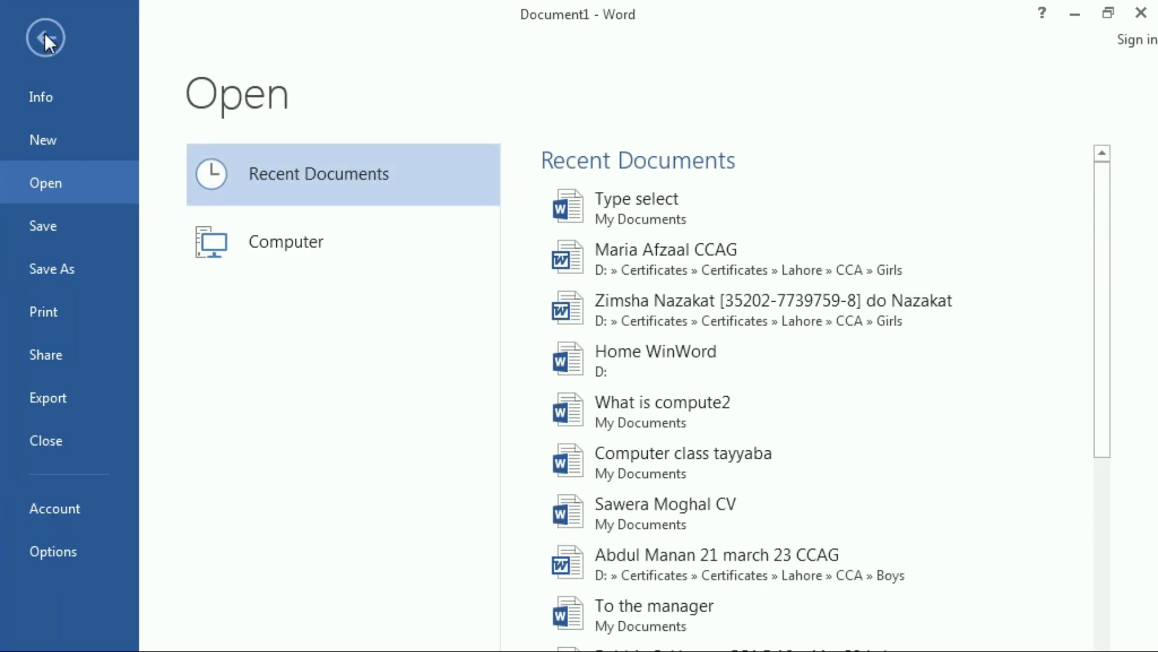
pyautogui.click(35, 96)
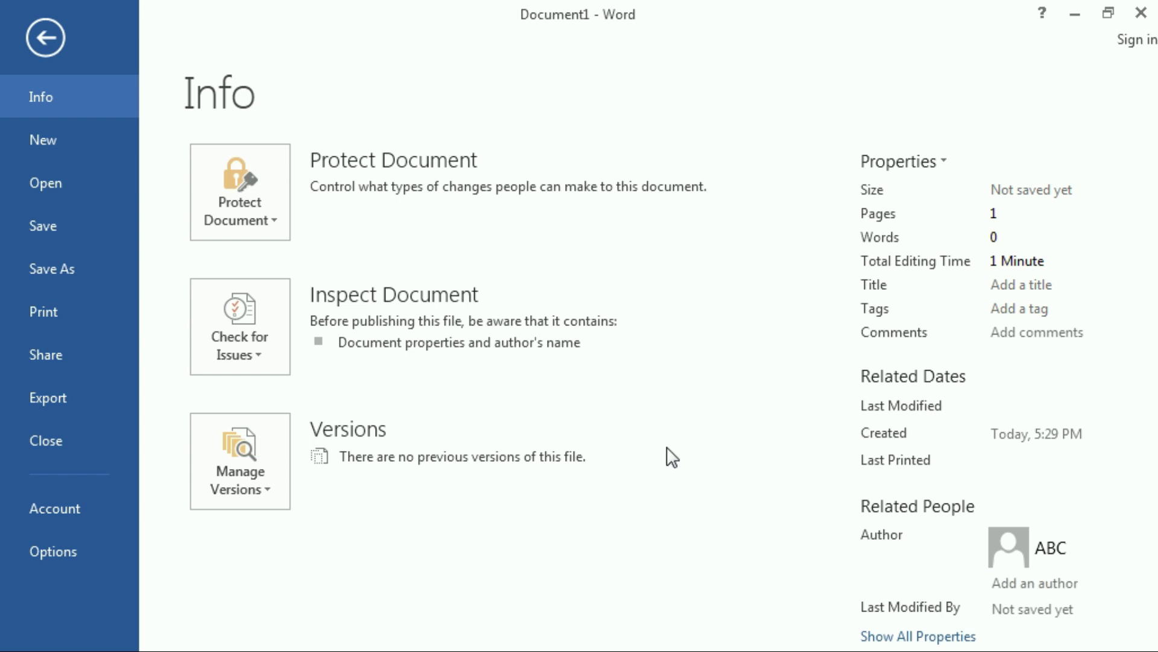
pyautogui.press('Escape')
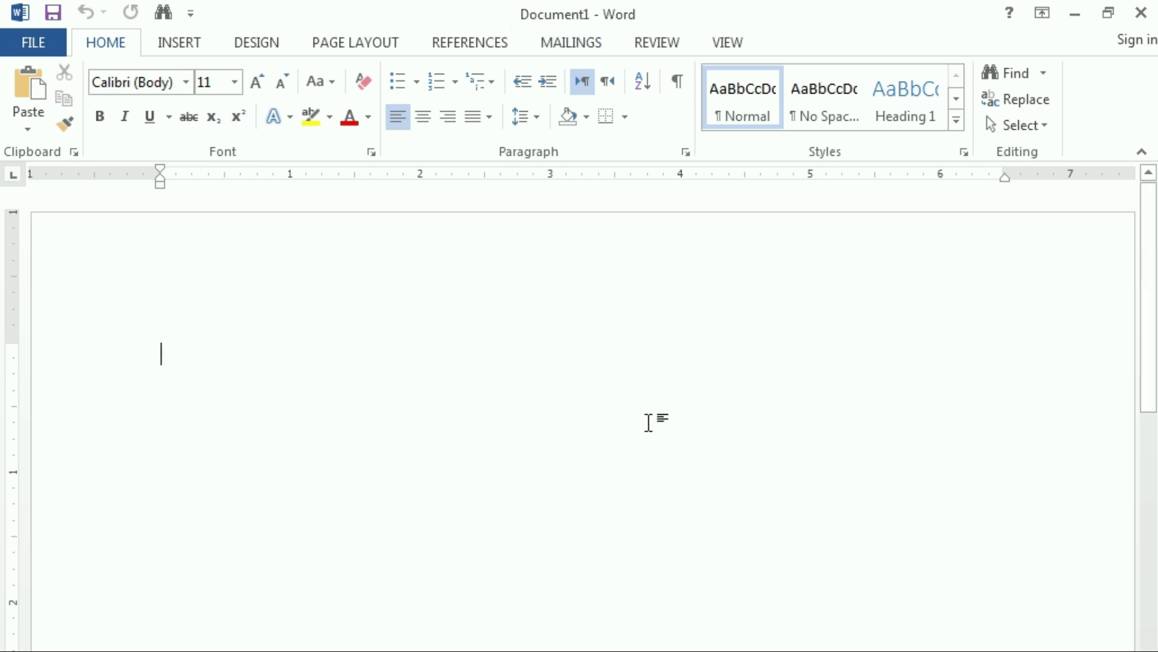
pyautogui.click(46, 50)
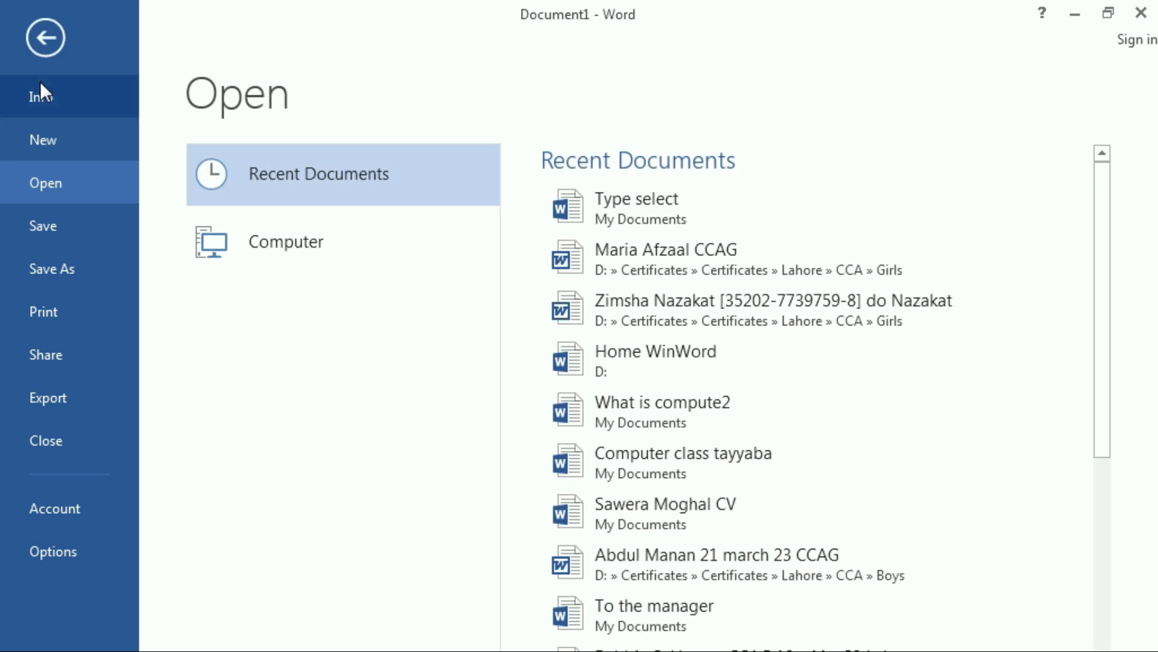
# Step: View Document1's Info properties, then switch to the New page offering Blank document
pyautogui.click(41, 98)
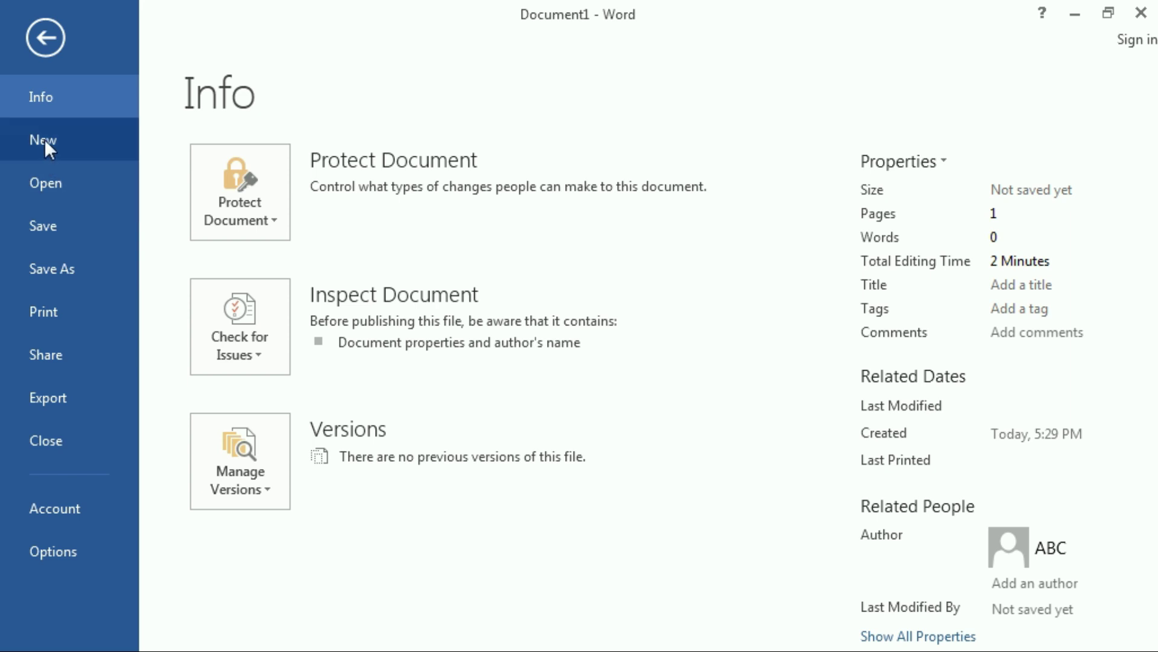
pyautogui.click(45, 139)
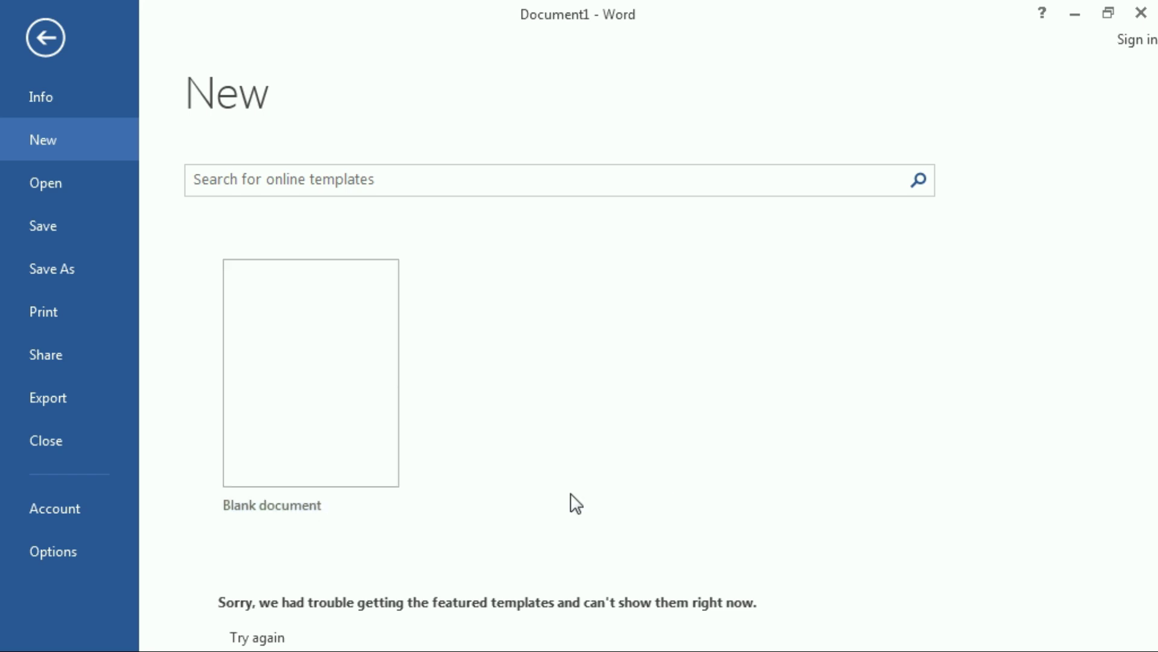
# Step: Create a blank Document2 and type 'Ctrl + N' on its first line, ending with a new line
pyautogui.click(318, 463)
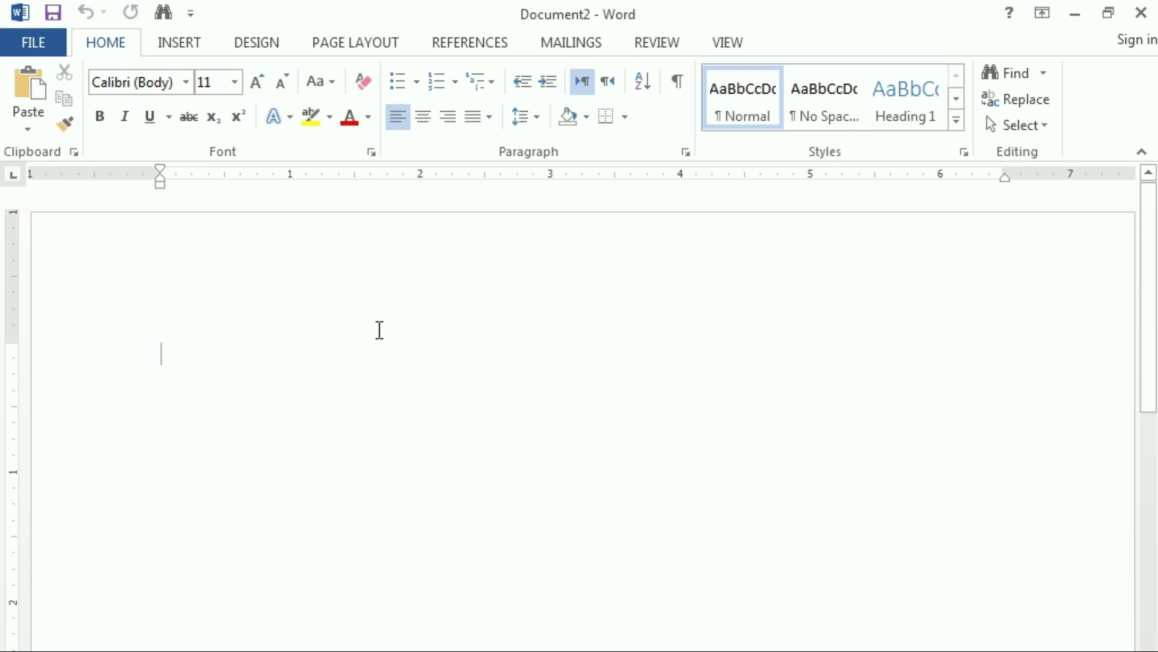
pyautogui.write('Ctrl + N')
pyautogui.press('Return')
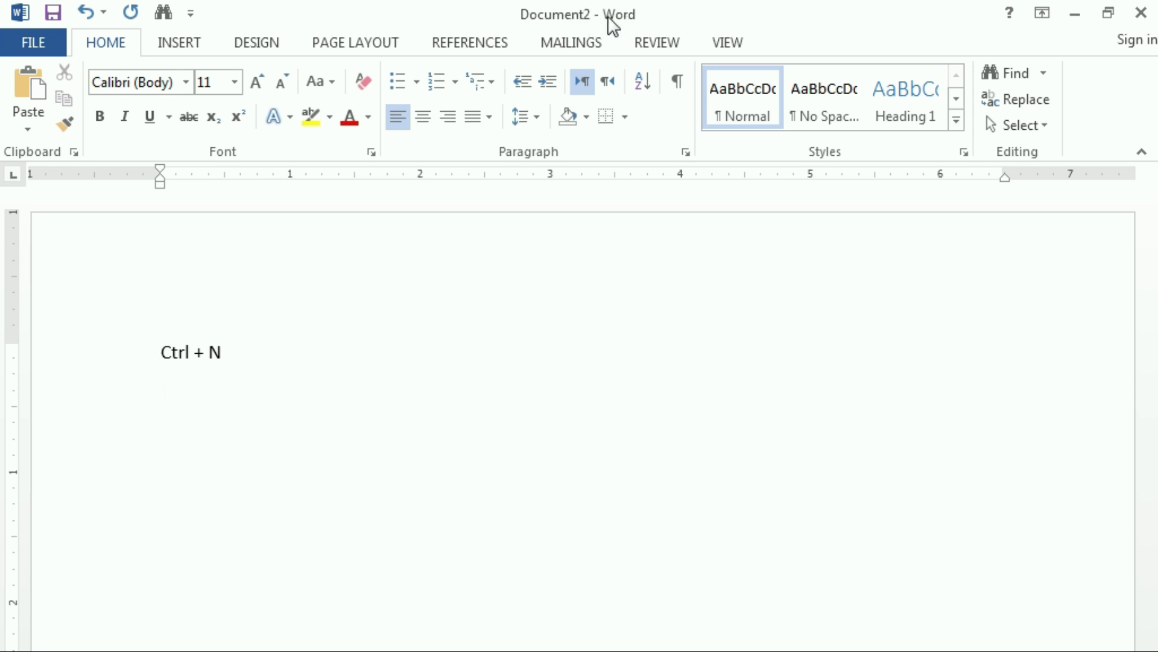
# Step: Create Document3 with Ctrl+N, then visit Document1 and Document2 via the taskbar before returning to Document3
pyautogui.hotkey('ctrl', 'n')
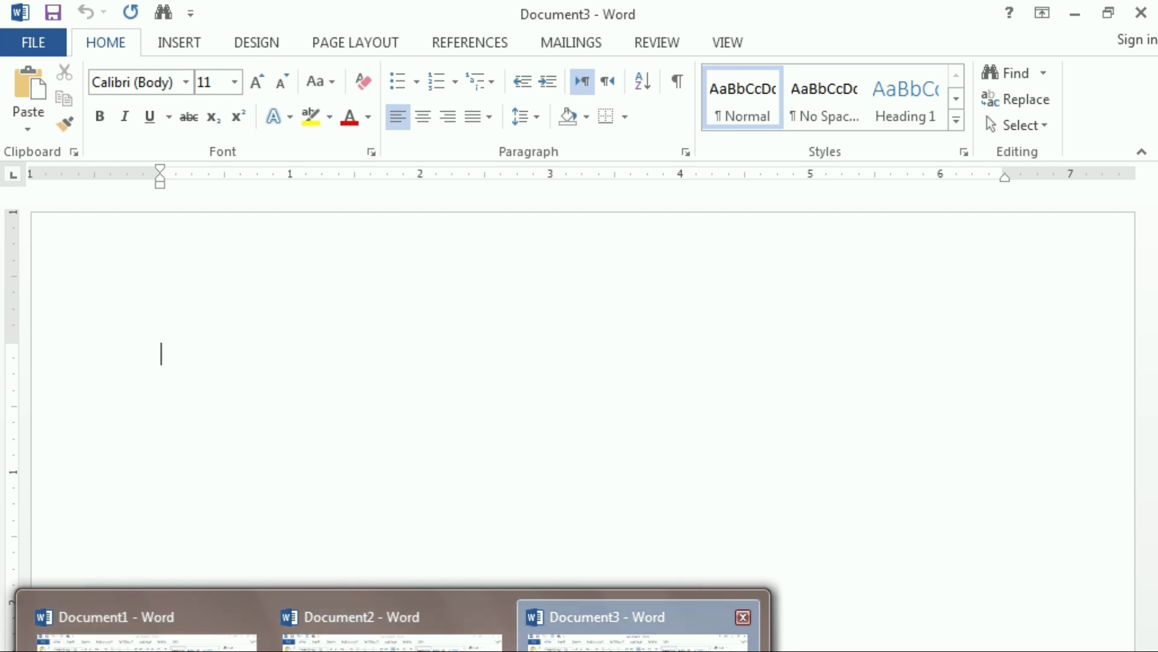
pyautogui.click(145, 630)
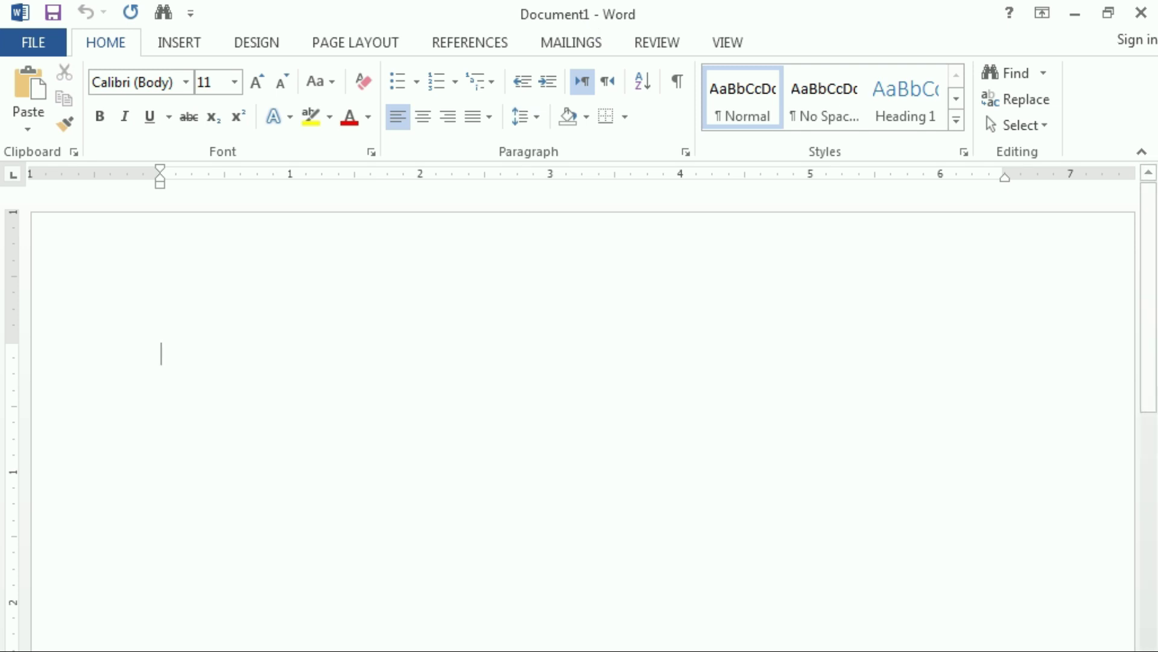
pyautogui.click(410, 633)
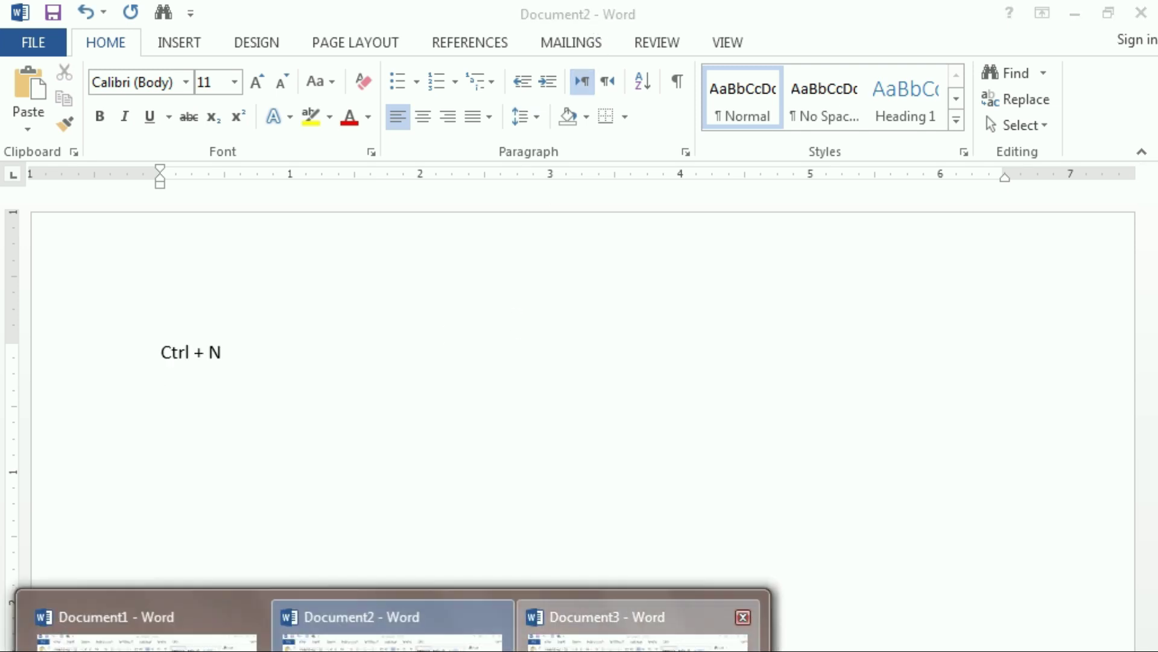
pyautogui.click(634, 639)
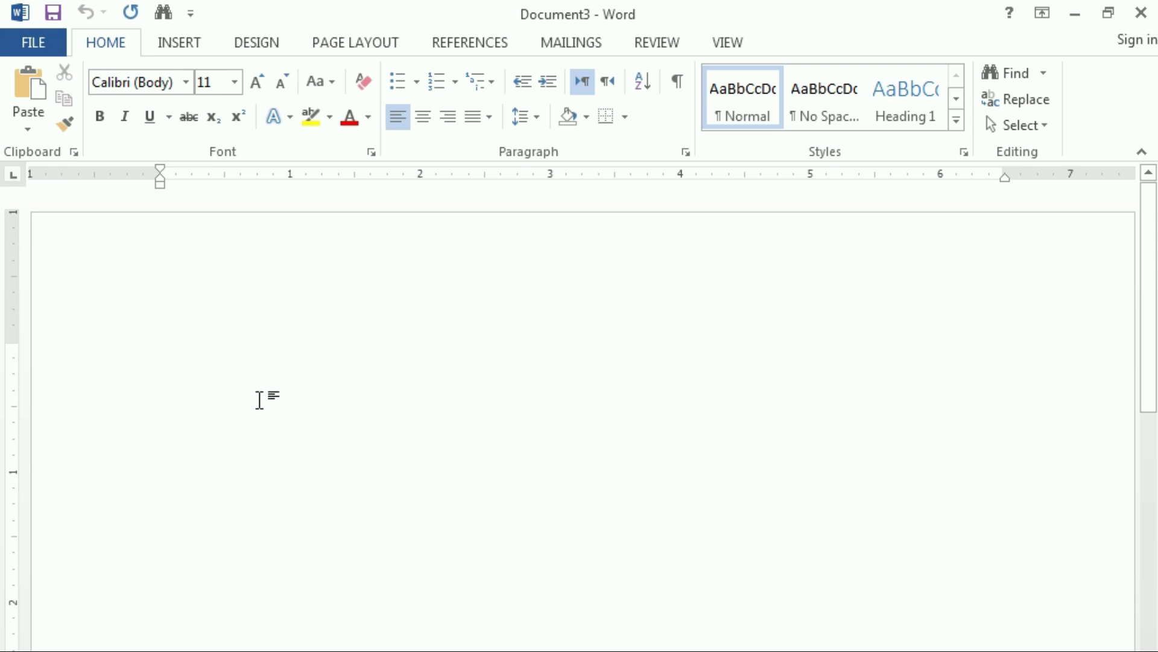
# Step: Close the blank Document3 from the FILE menu without saving
pyautogui.click(26, 42)
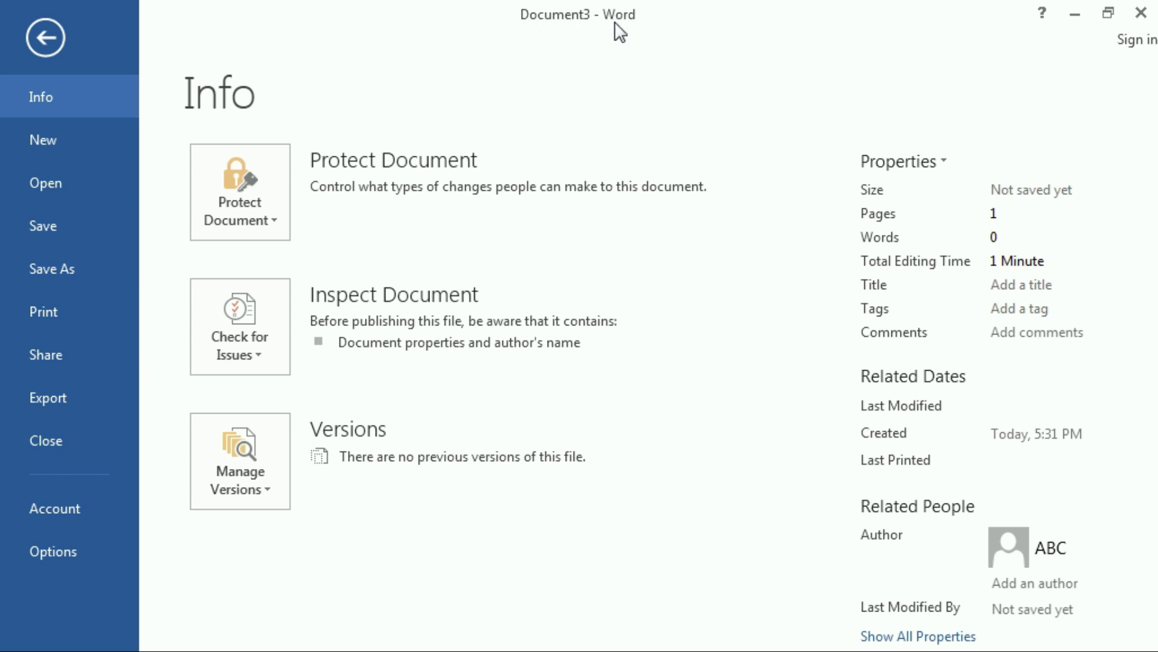
pyautogui.click(49, 440)
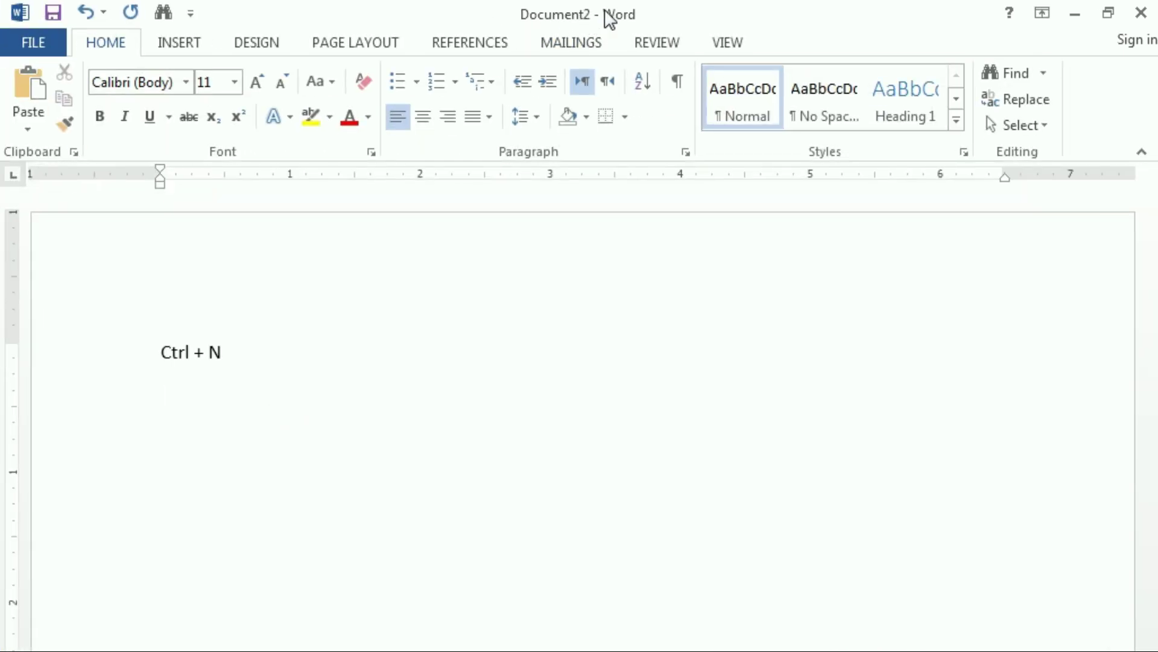
# Step: Type 'Ctrl + W / Ctrl + F4' beneath 'Ctrl + N', then select and deselect both lines
pyautogui.click(388, 393)
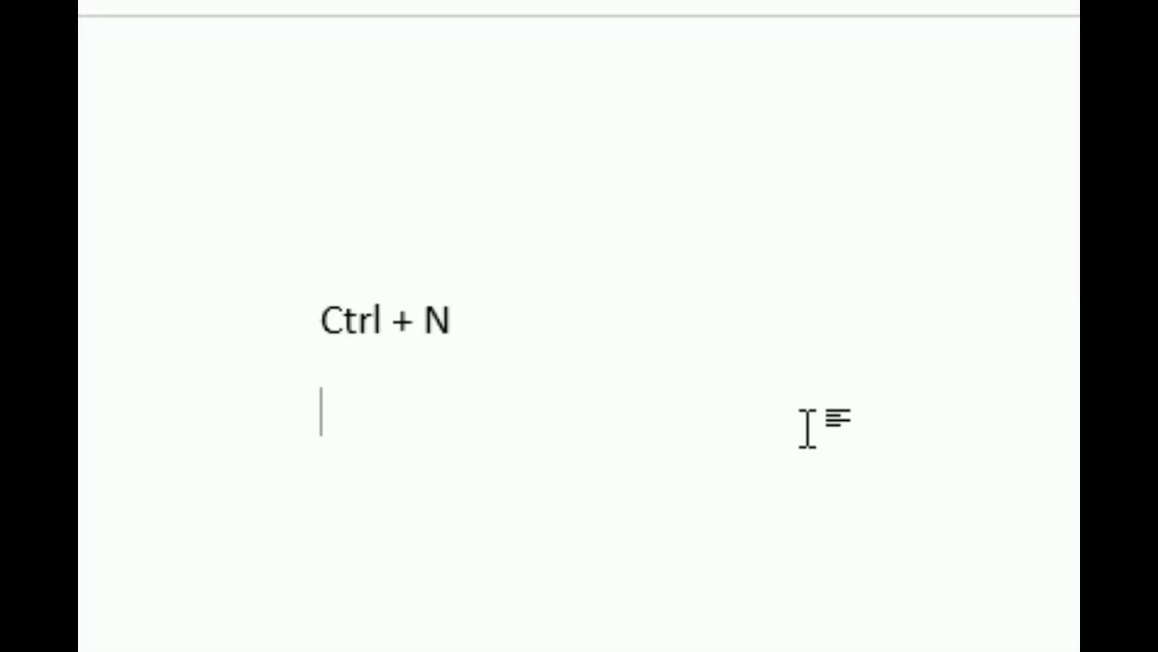
pyautogui.write('Ctrl + ')
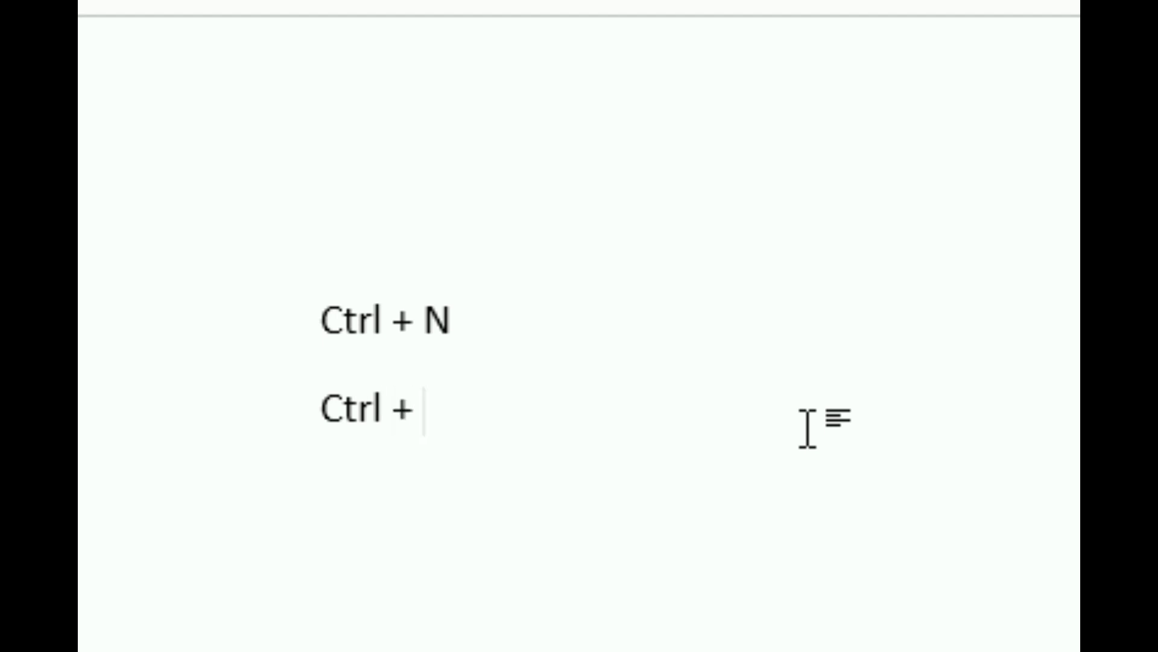
pyautogui.write('W / ')
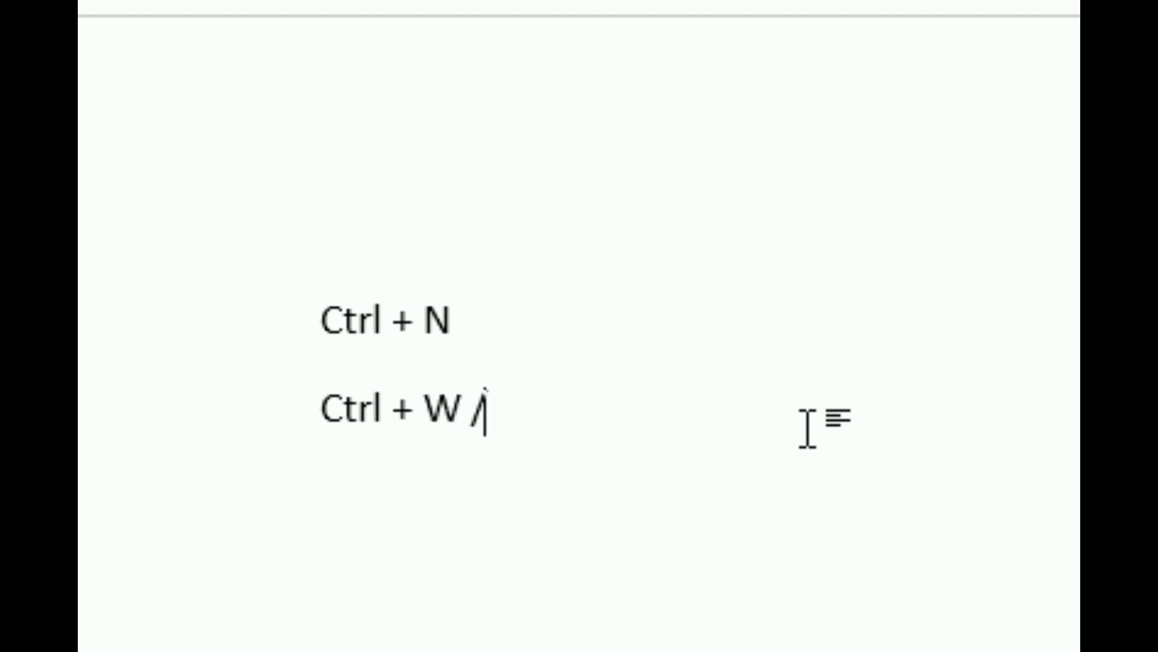
pyautogui.write('C')
pyautogui.write('l + F4')
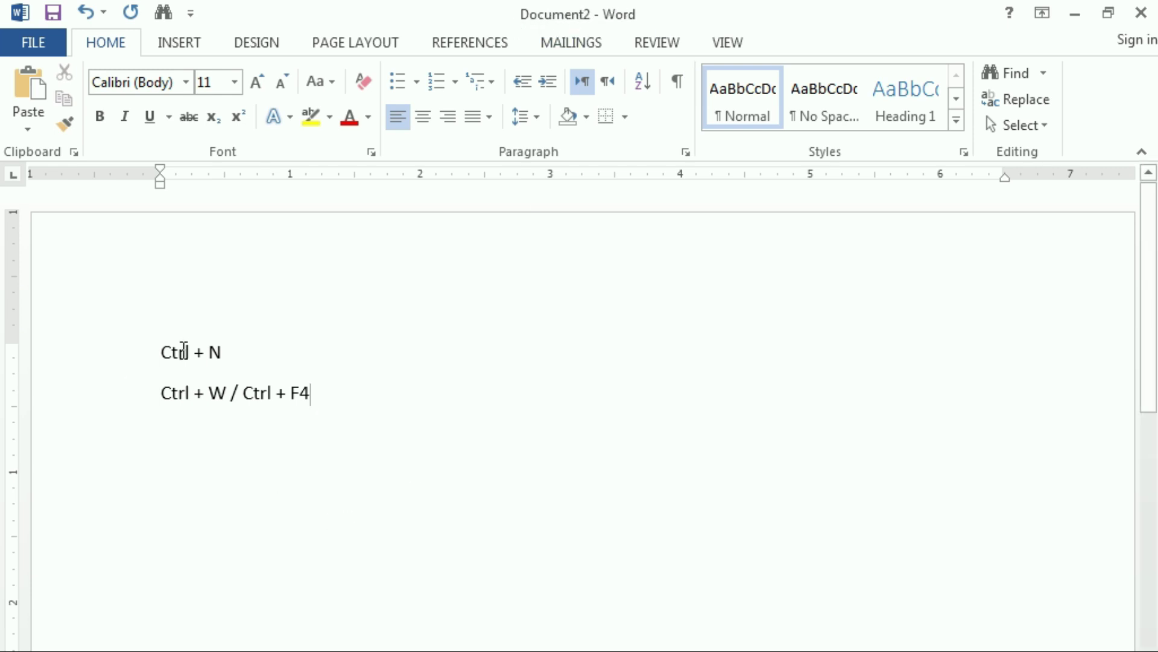
pyautogui.doubleClick(164, 352)
pyautogui.moveTo(246, 369); pyautogui.dragTo(362, 413)
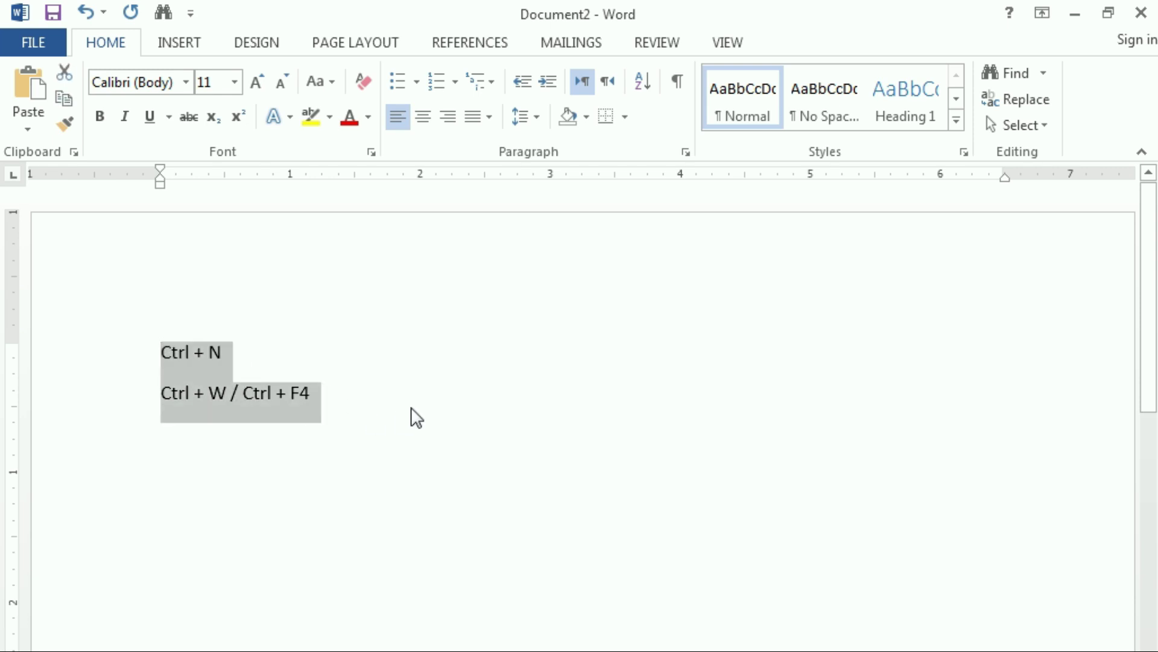
pyautogui.click(396, 461)
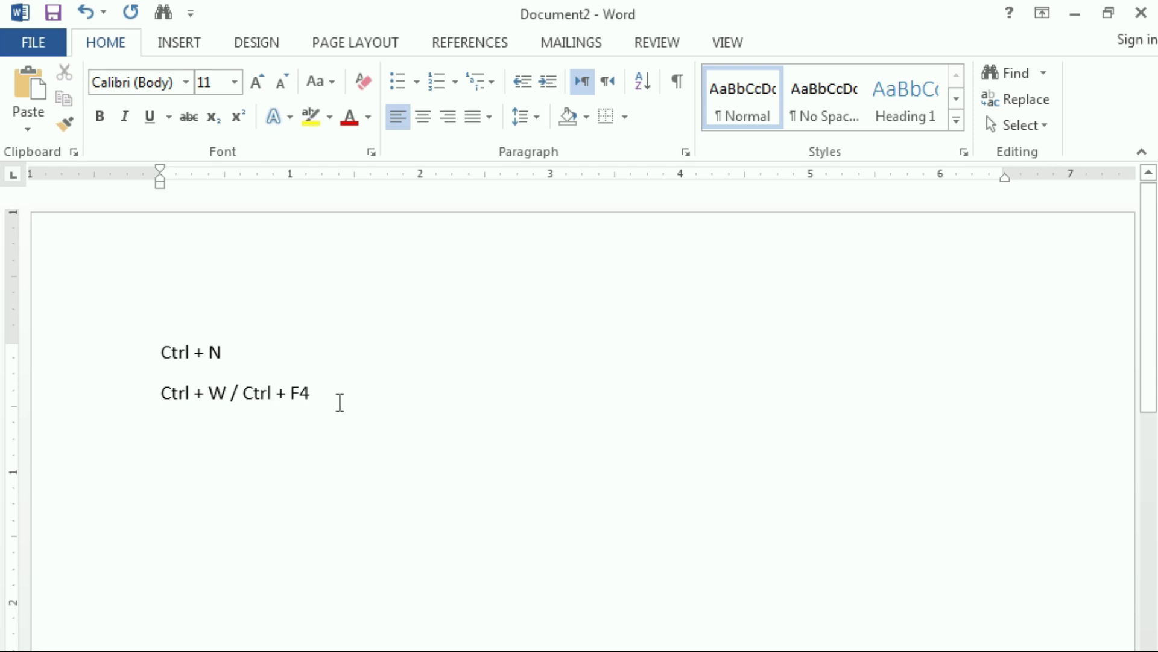
# Step: Close Document2 through FILE > Close and choose Don't Save at the save prompt
pyautogui.click(28, 38)
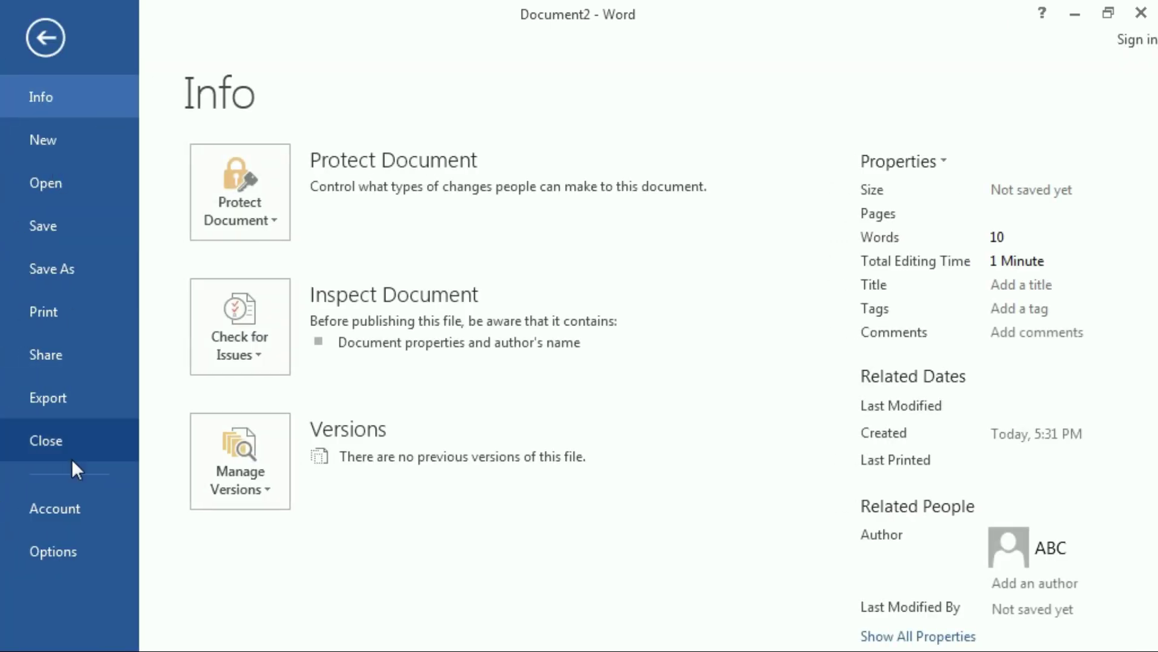
pyautogui.click(55, 439)
pyautogui.moveTo(564, 348)
pyautogui.mouseDown()
pyautogui.moveTo(469, 360)
pyautogui.moveTo(585, 300)
pyautogui.mouseUp()
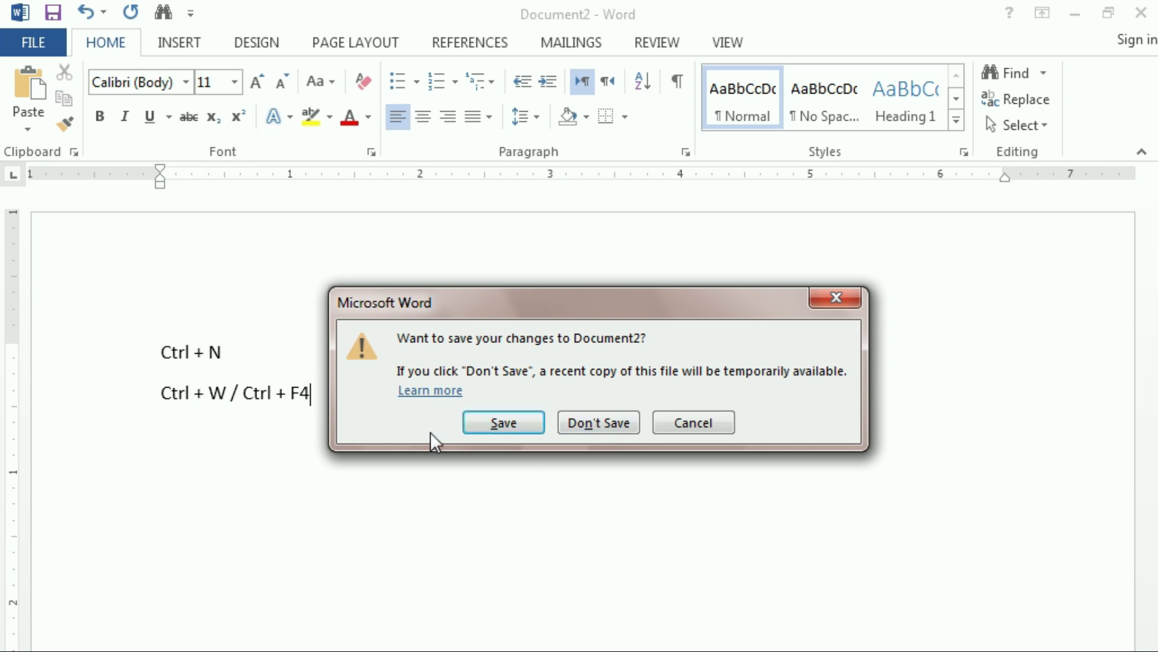
pyautogui.click(613, 422)
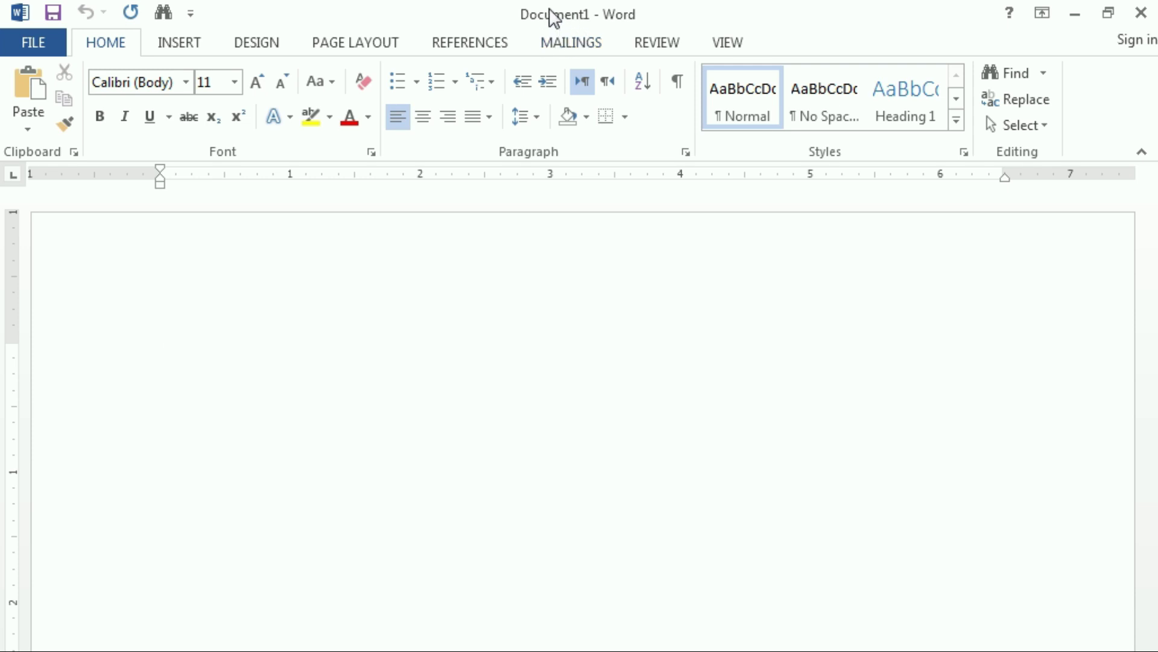
pyautogui.moveTo(534, 376)
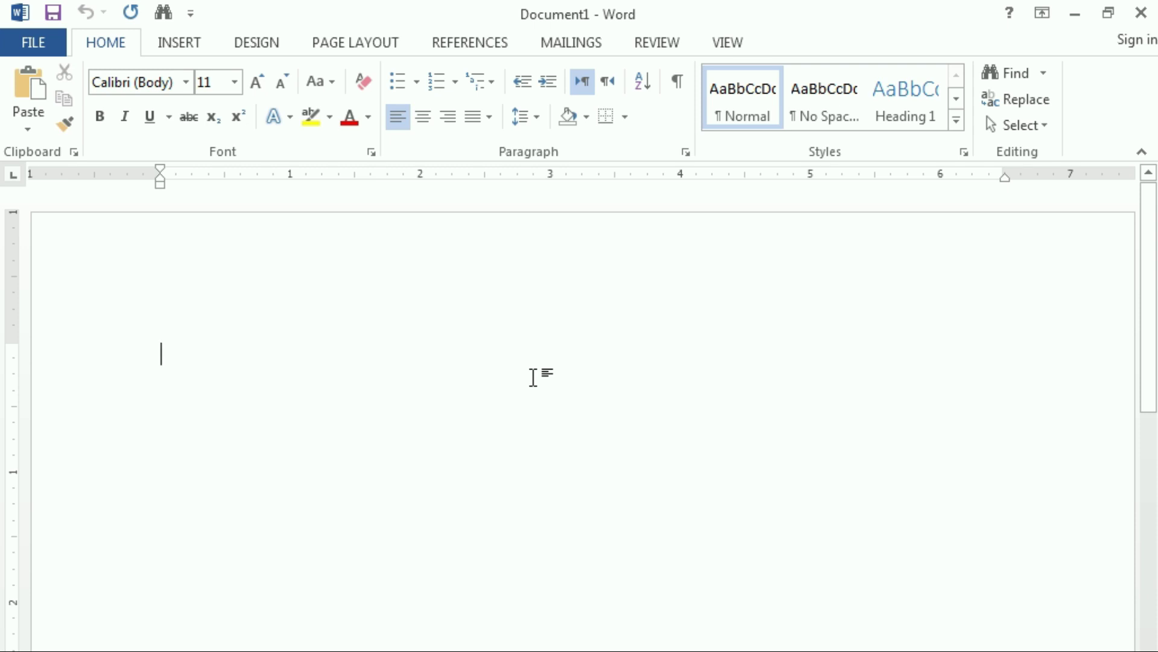
# Step: Close Document1 with Ctrl+W, then show the Open page listing recent documents like Type select
pyautogui.hotkey('ctrl', 'w')
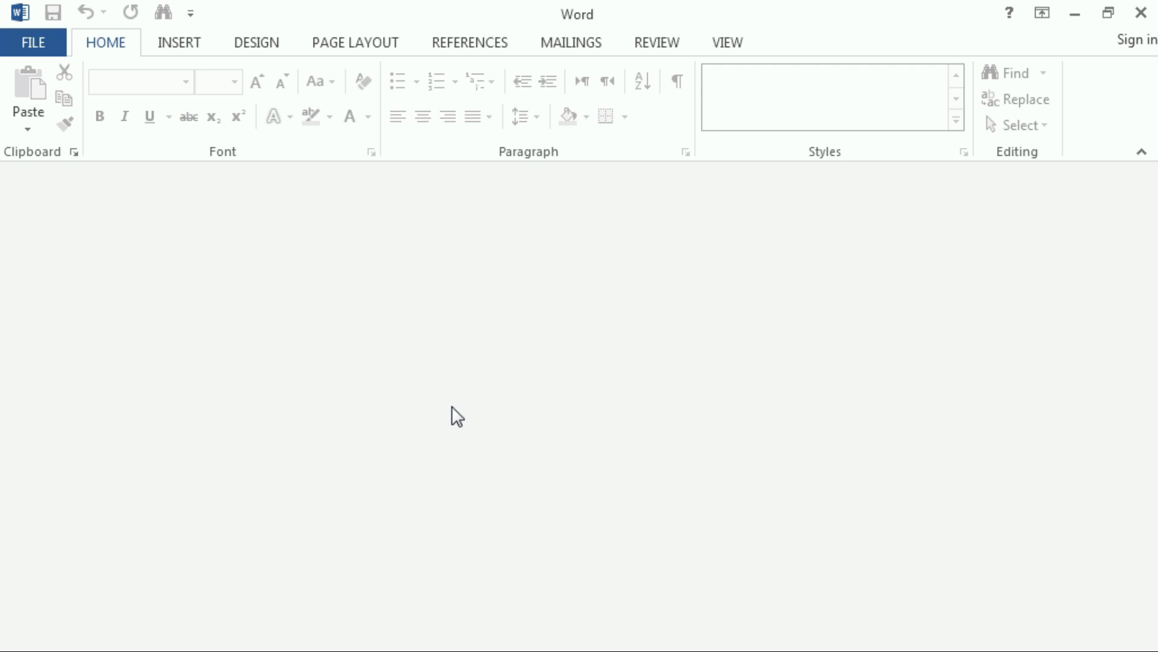
pyautogui.click(26, 31)
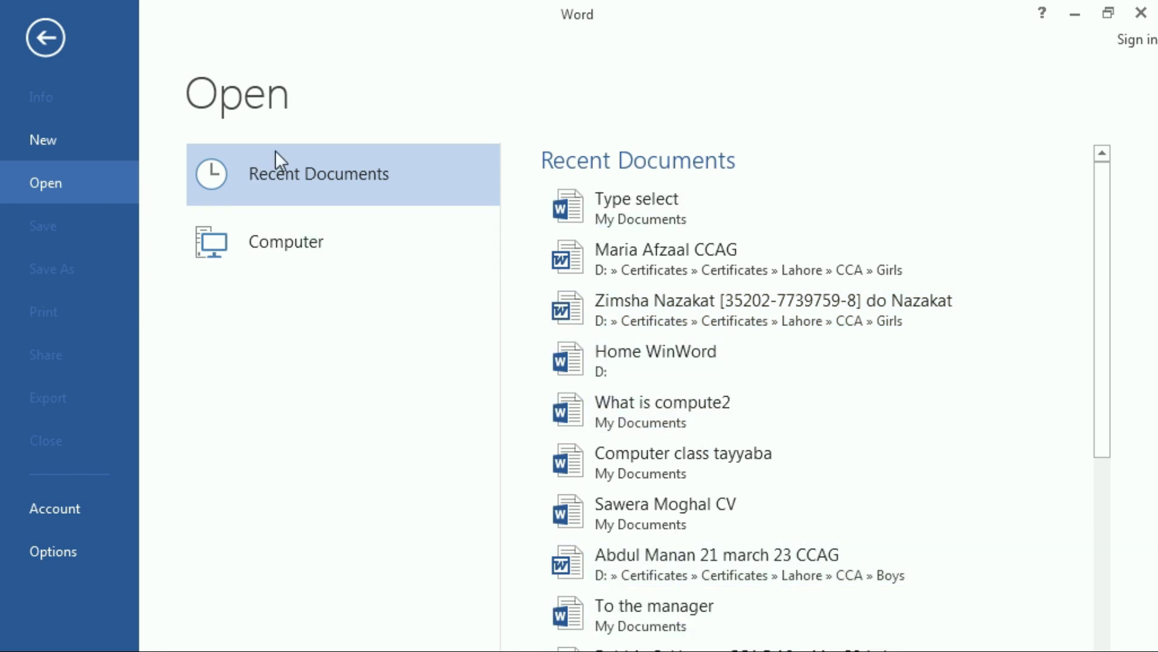
# Step: Check Computer's recent folders and the Browse dialog, cancel it, and exit Backstage to the empty window
pyautogui.click(279, 247)
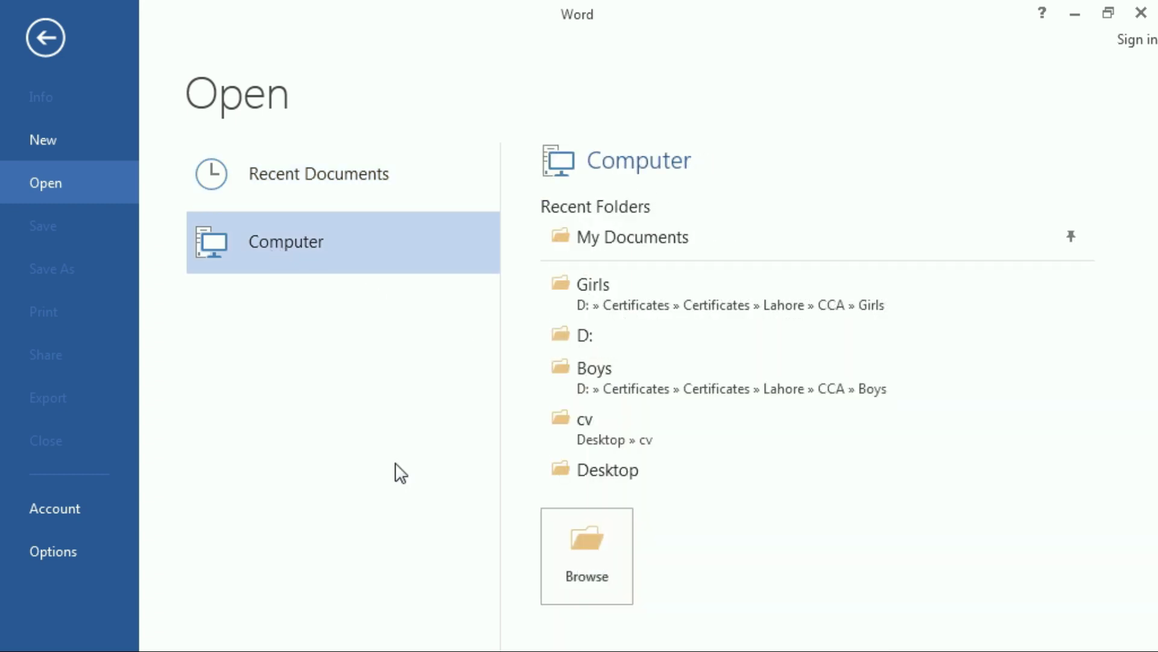
pyautogui.click(582, 567)
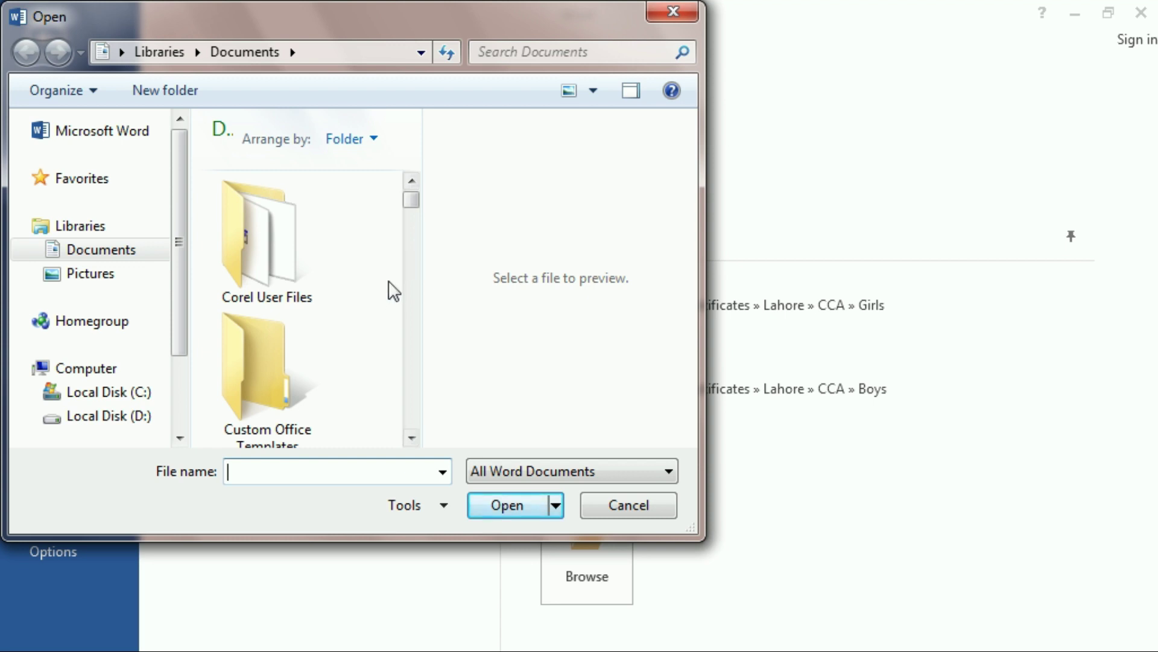
pyautogui.click(683, 14)
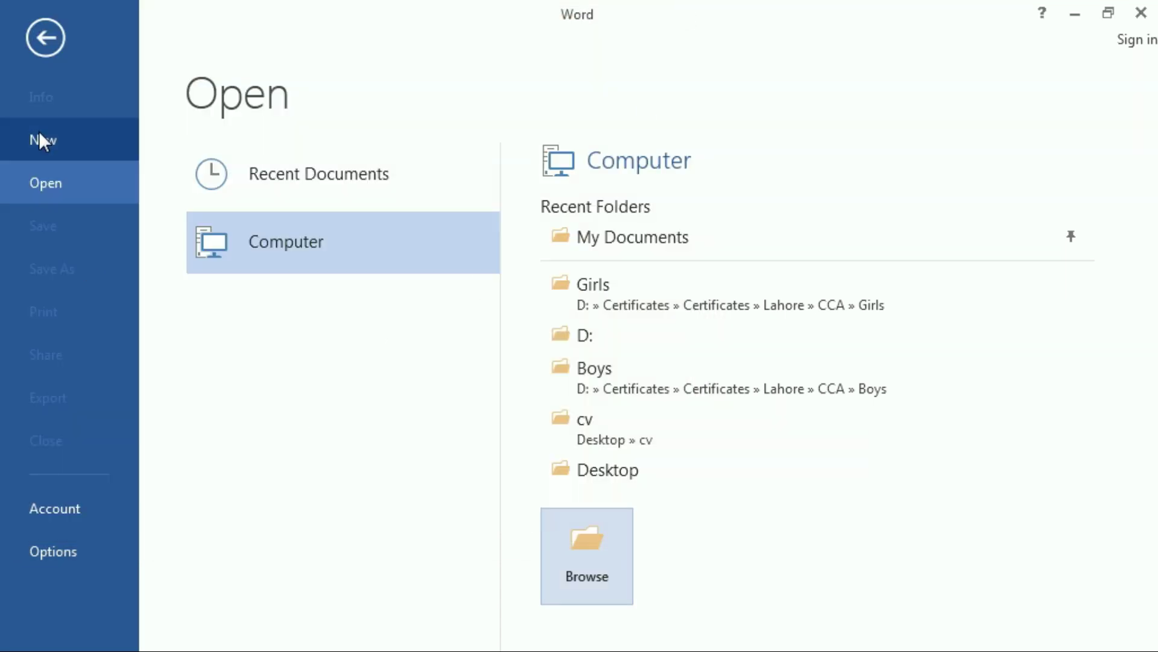
pyautogui.click(42, 37)
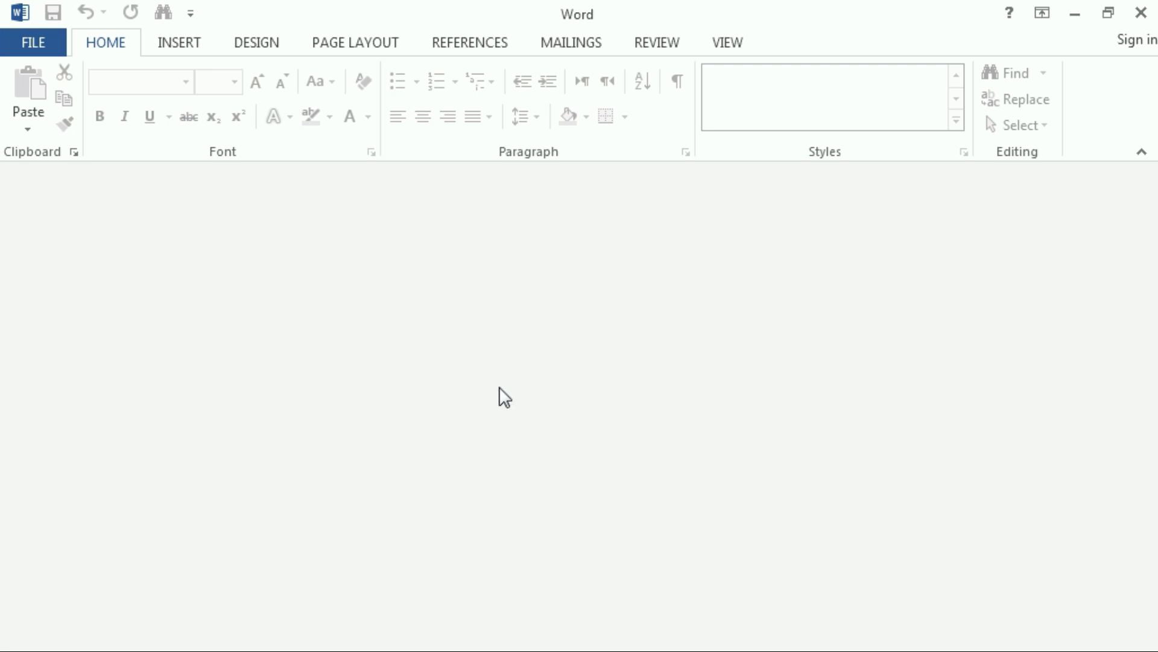
# Step: Show the recent-documents Open page via FILE, leave with Esc, then bring it back with Ctrl+O
pyautogui.click(12, 35)
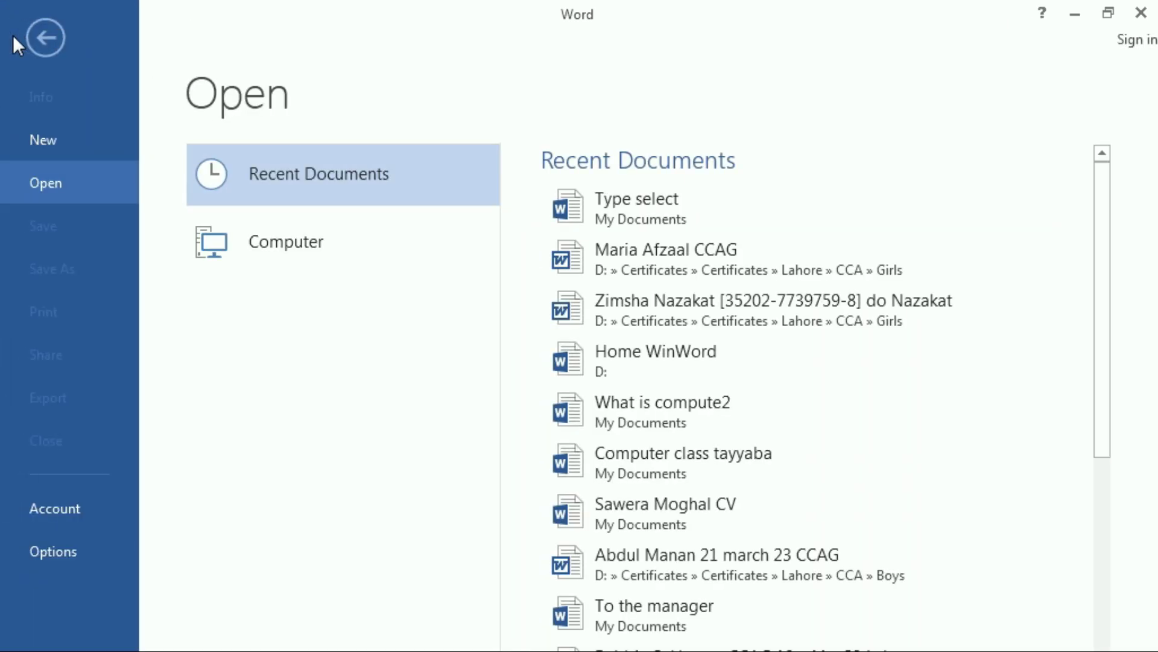
pyautogui.press('Escape')
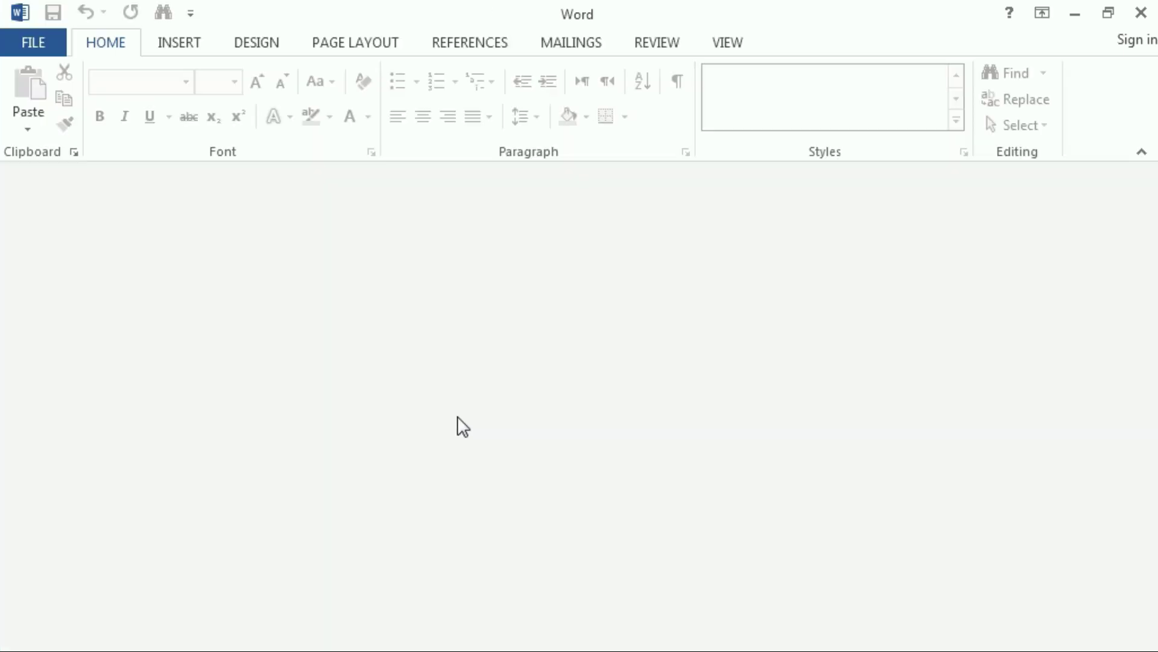
pyautogui.hotkey('ctrl', 'o')
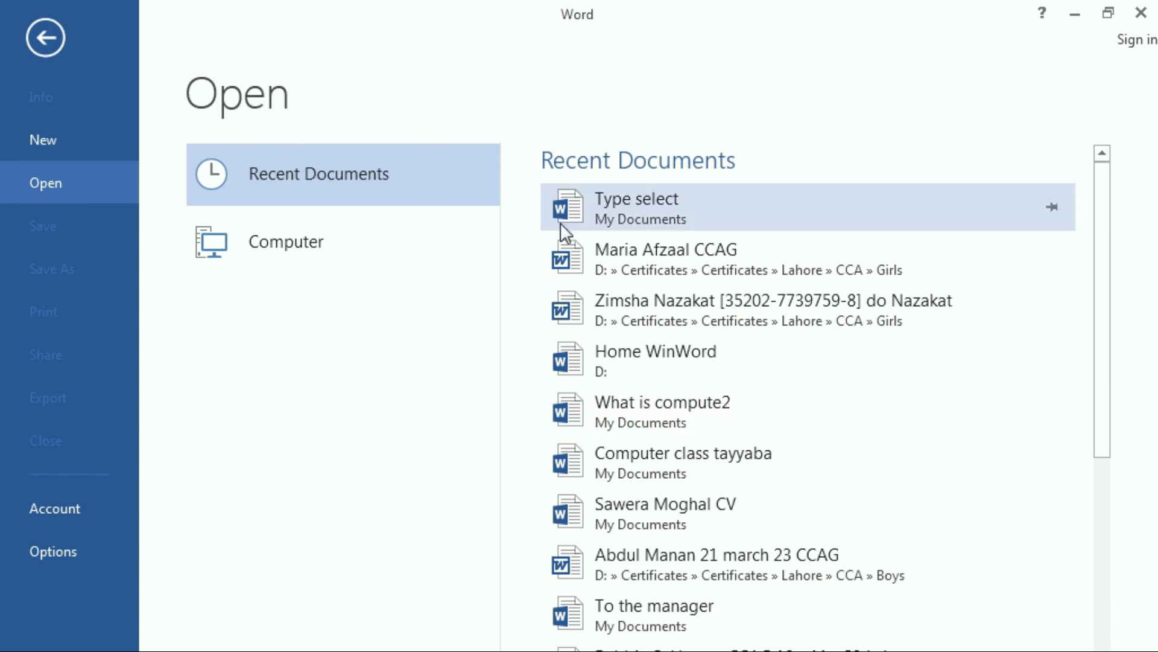
# Step: Open Type select from Recent Documents, review its Keyboard Selection shortcut list, then close it with Ctrl+W
pyautogui.click(646, 208)
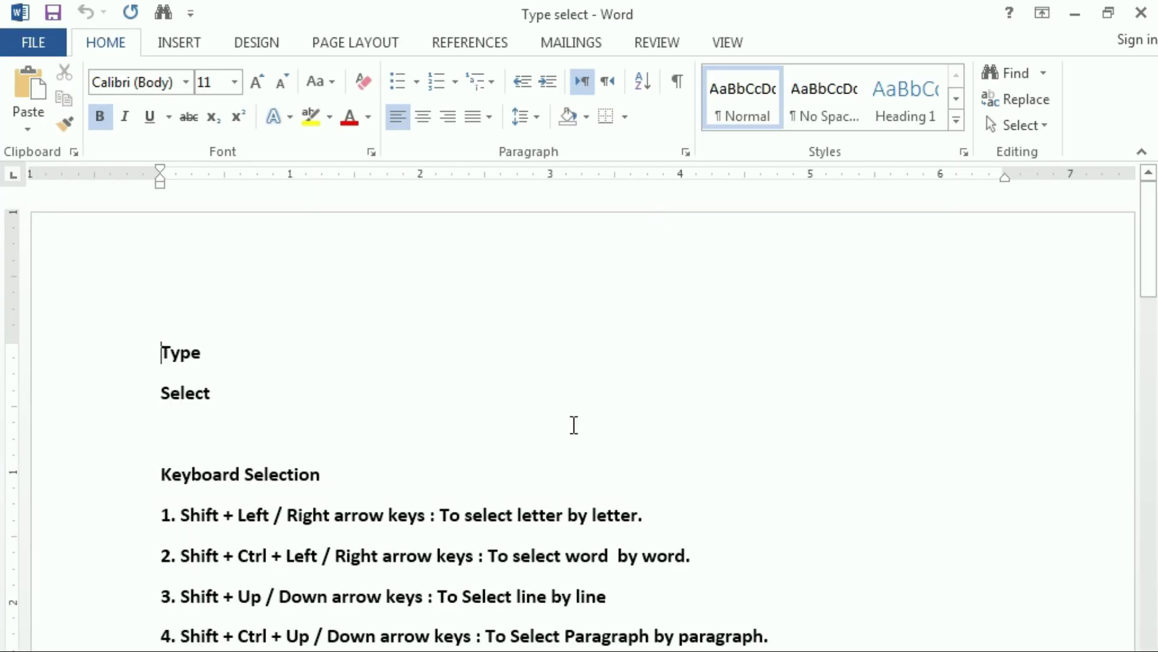
pyautogui.scroll(-2, 566, 486)
pyautogui.scroll(-3, 564, 497)
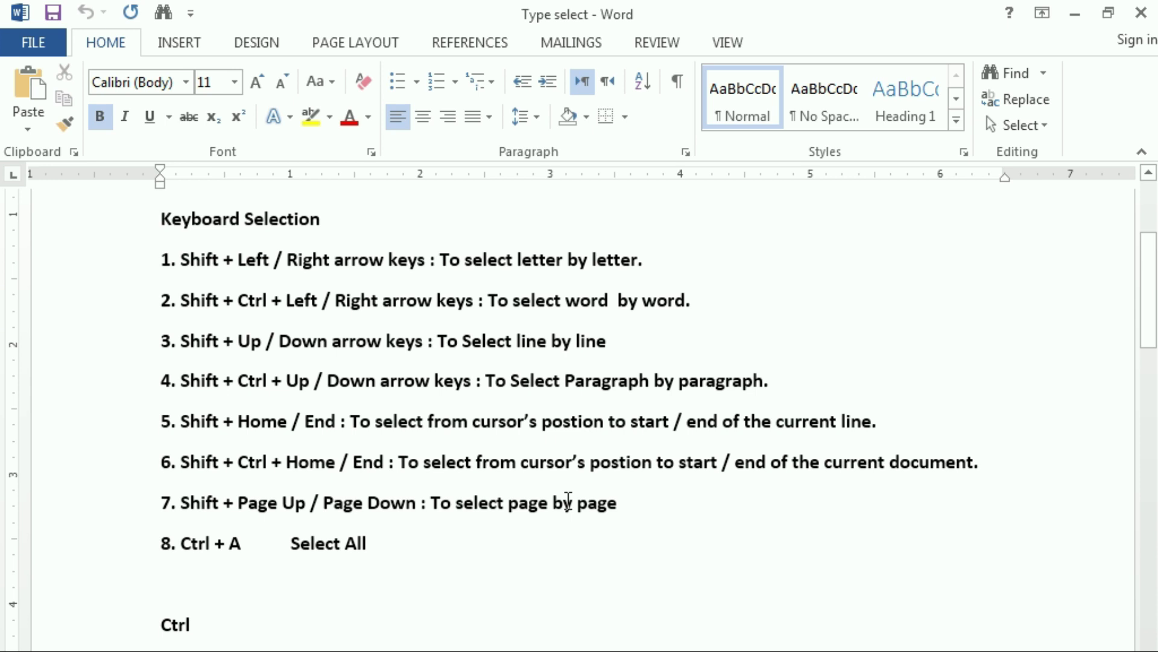
pyautogui.scroll(3, 555, 459)
pyautogui.scroll(2, 552, 483)
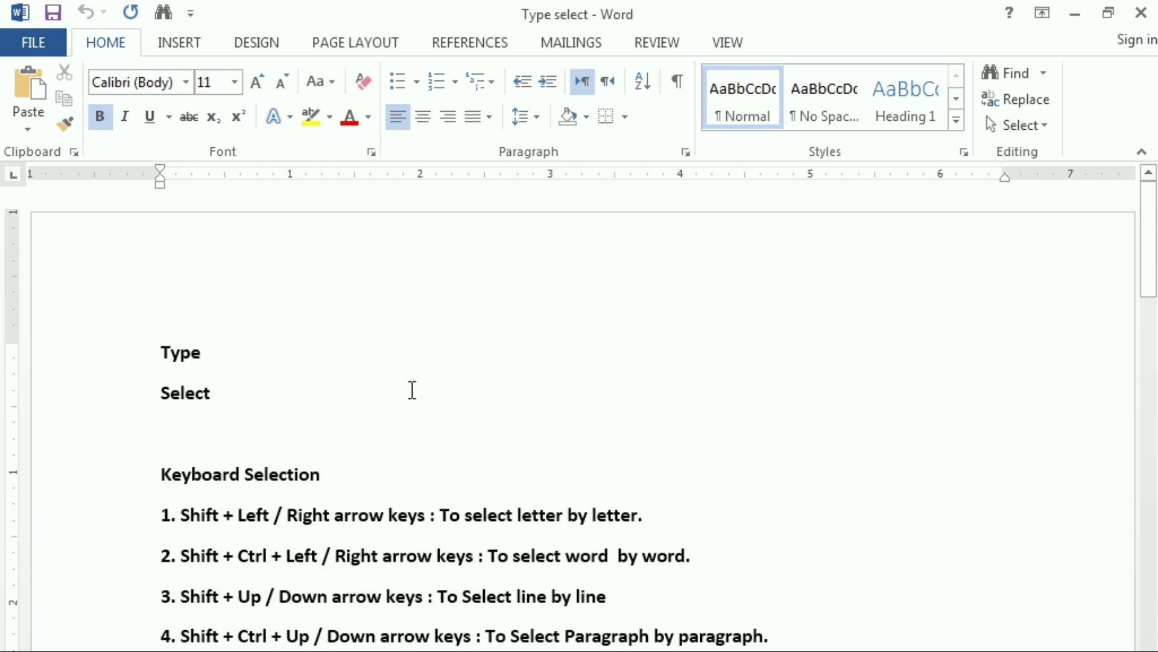
pyautogui.hotkey('ctrl', 'w')
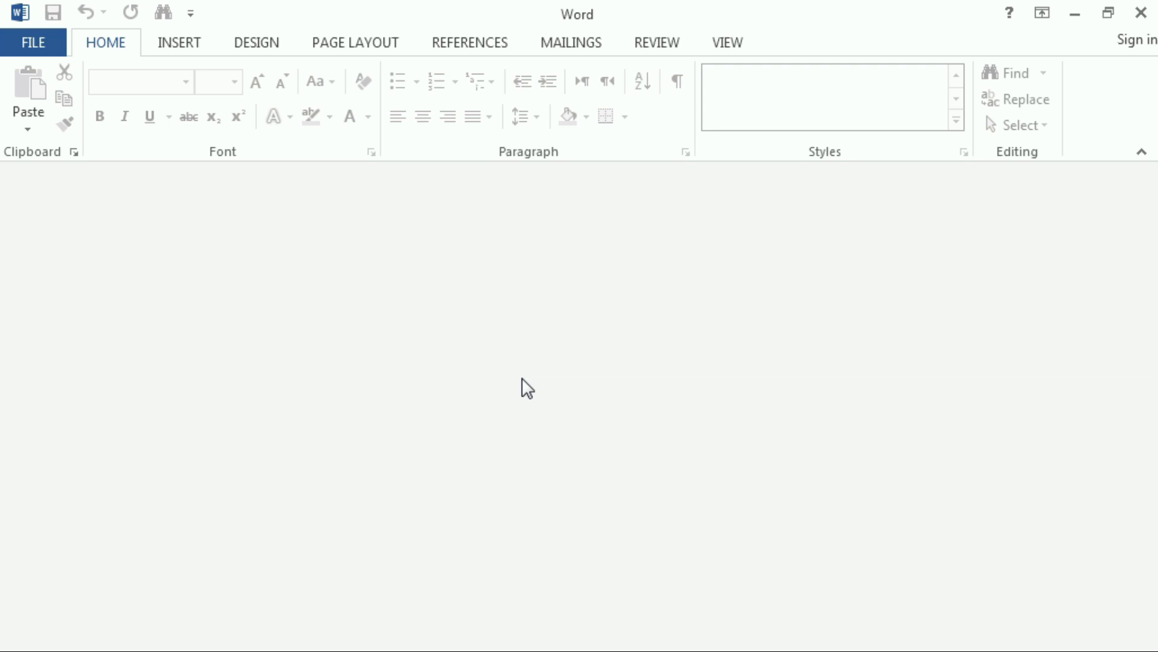
# Step: Create blank Document4 with Ctrl+N, check its File info view twice, and return to the empty page
pyautogui.hotkey('ctrl', 'n')
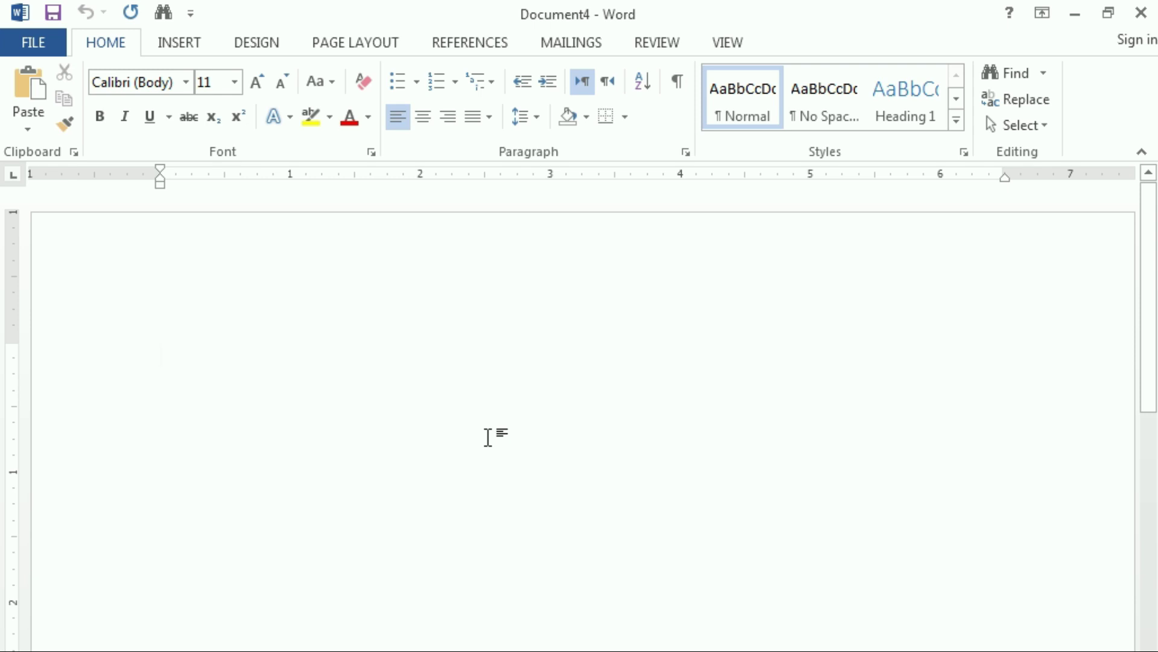
pyautogui.click(34, 41)
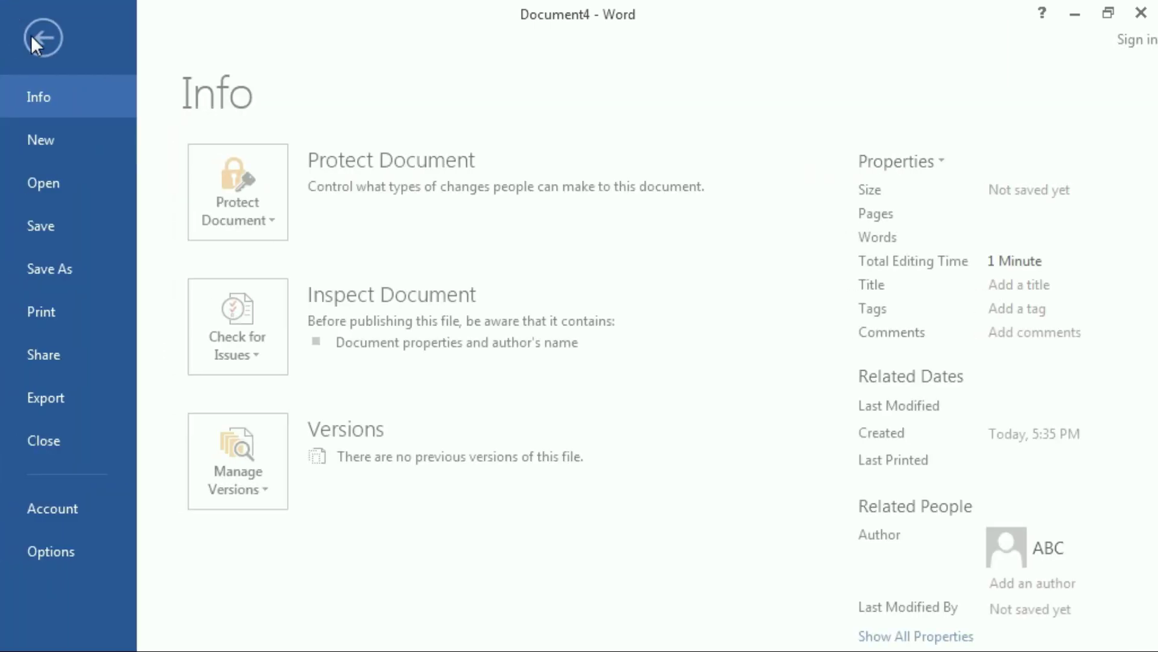
pyautogui.click(43, 47)
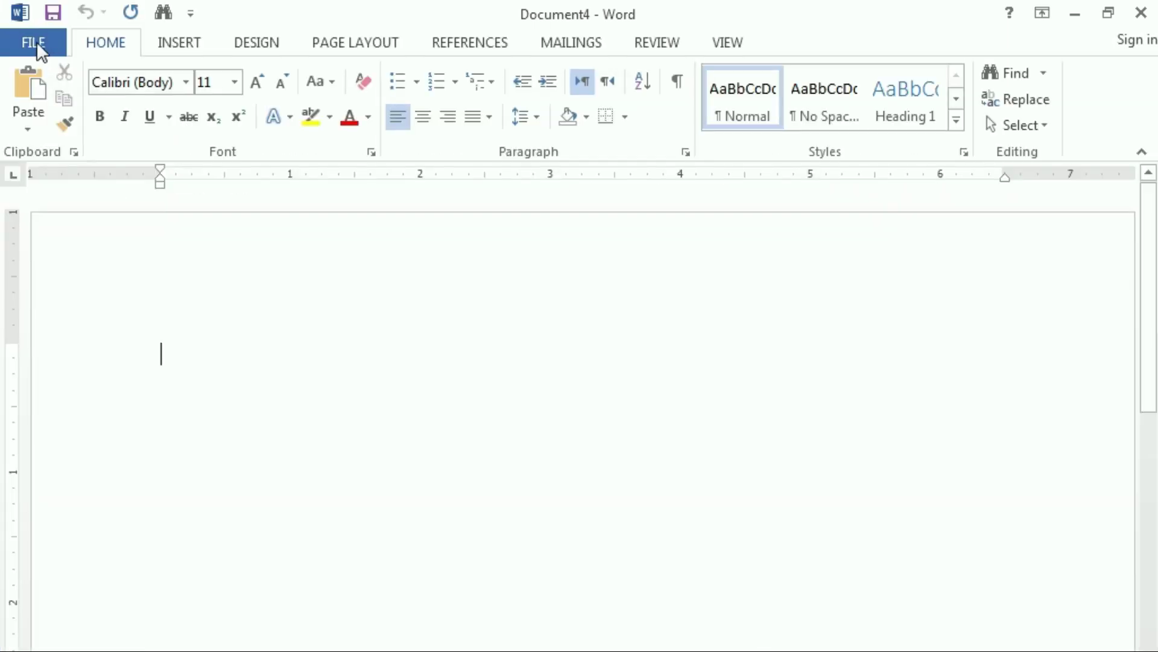
pyautogui.click(30, 42)
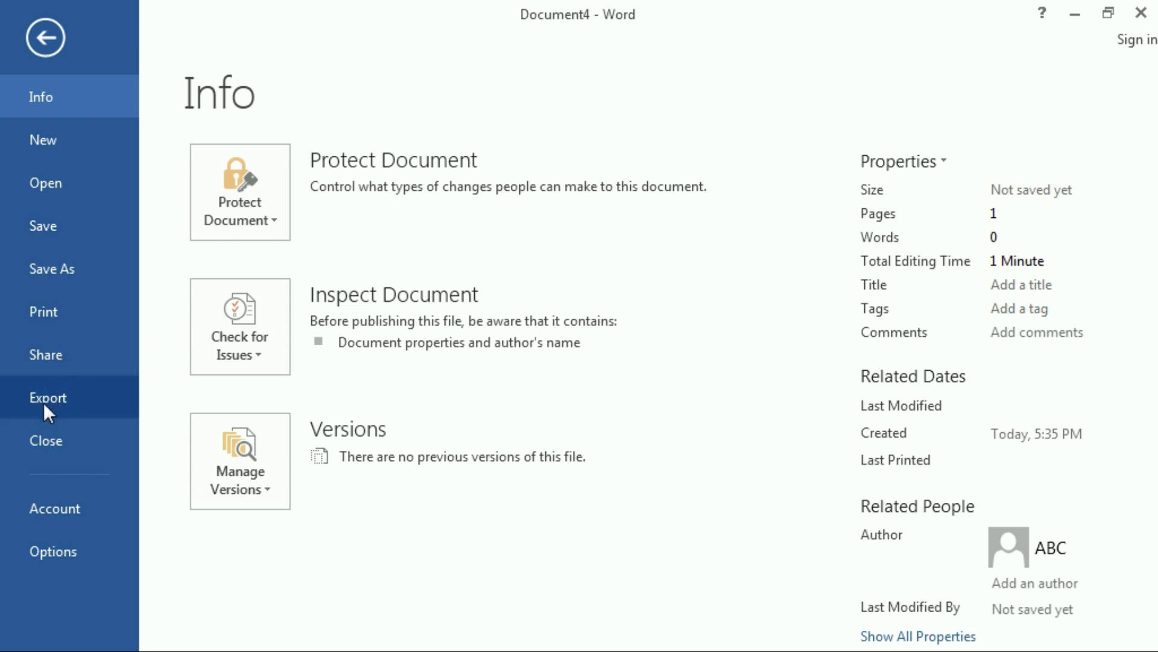
pyautogui.press('Escape')
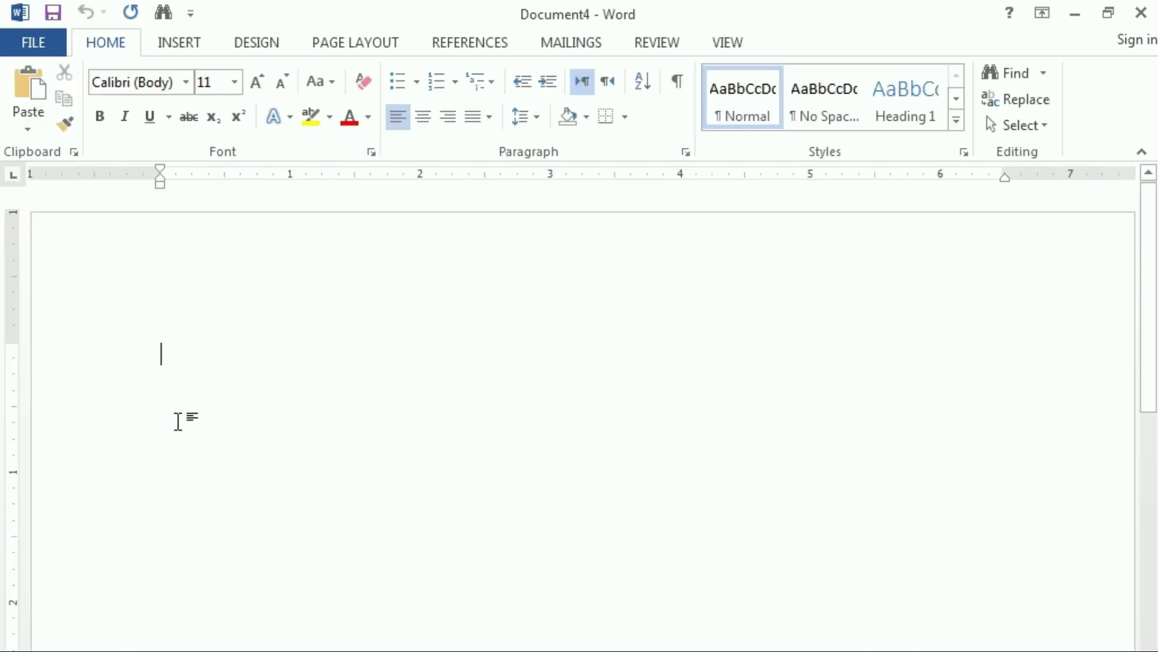